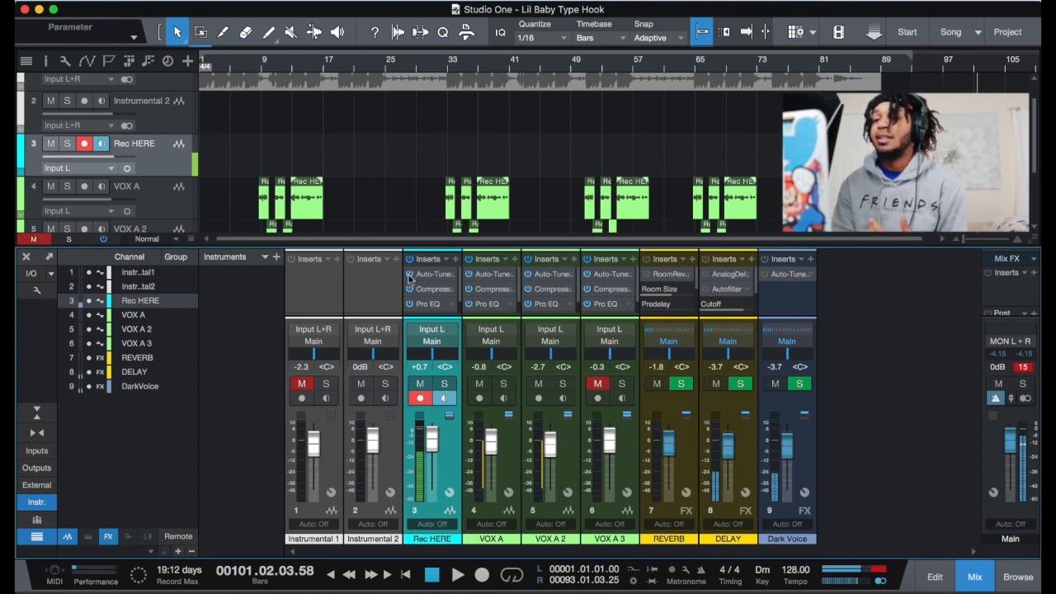
{"action": "left_click", "coordinate": [455, 260]}
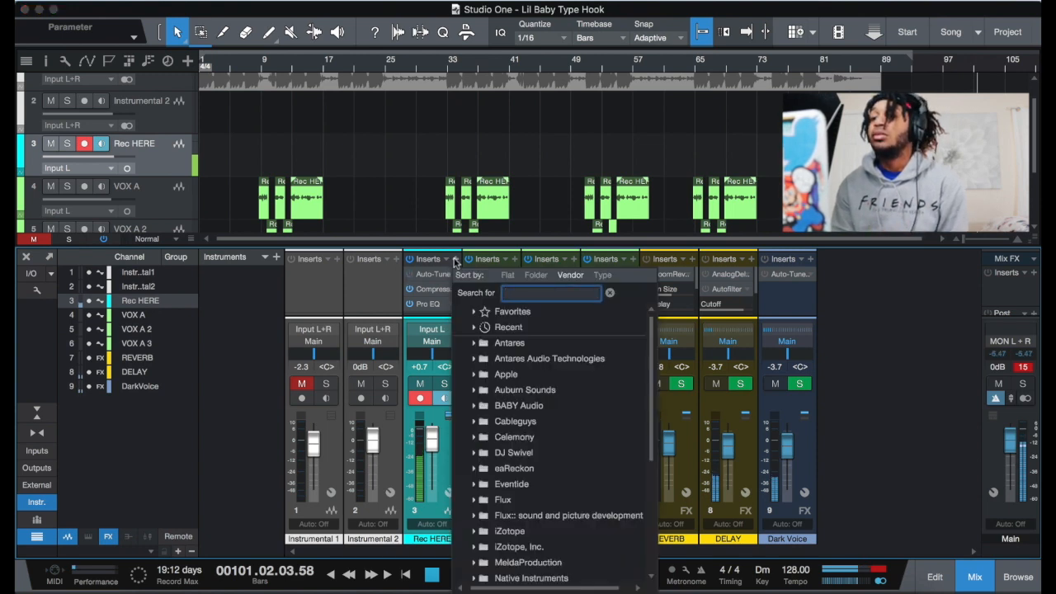
{"action": "left_click", "coordinate": [456, 261]}
{"action": "left_click", "coordinate": [447, 261]}
{"action": "scroll", "coordinate": [457, 328], "scroll_direction": "down", "scroll_amount": 3}
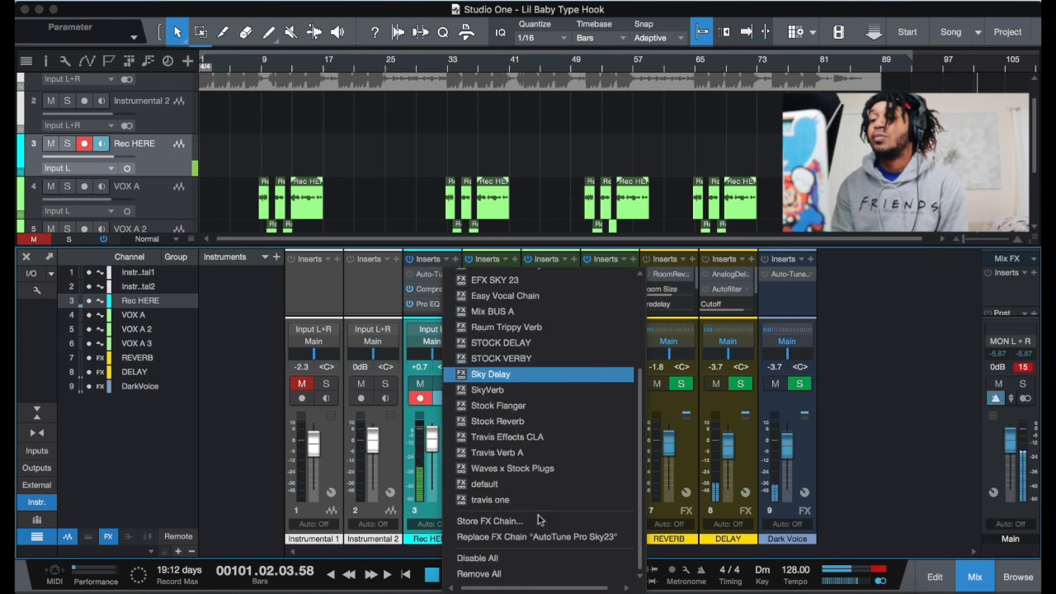
{"action": "left_click", "coordinate": [448, 262]}
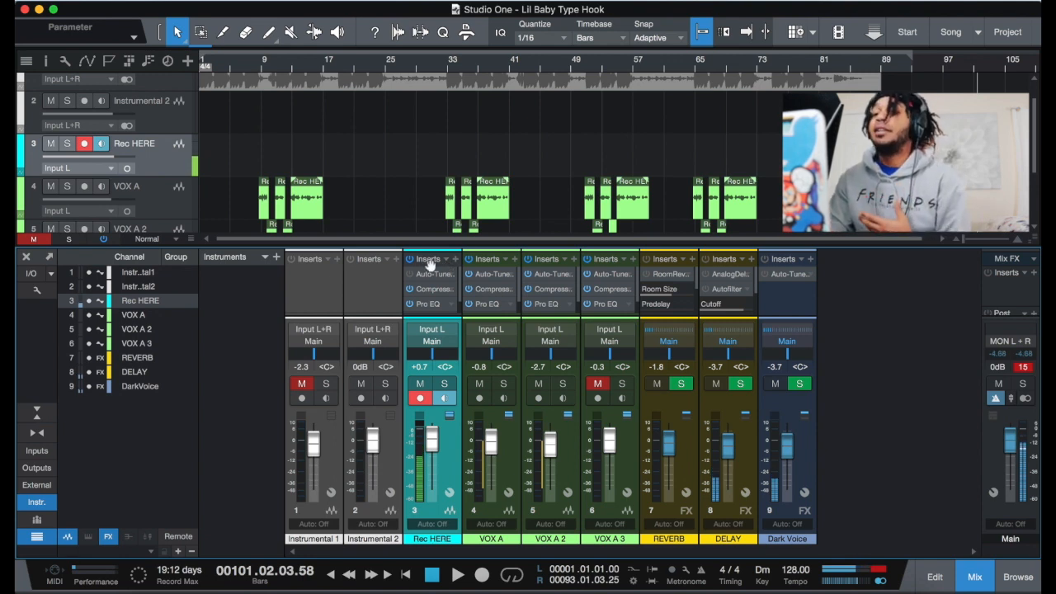
Step: Store the Rec HERE channel's inserts as an FX chain preset named "REC HERE AUTOPRO" in the artist-named subfolder
{"action": "left_click", "coordinate": [445, 260]}
{"action": "scroll", "coordinate": [495, 319], "scroll_direction": "down", "scroll_amount": 3}
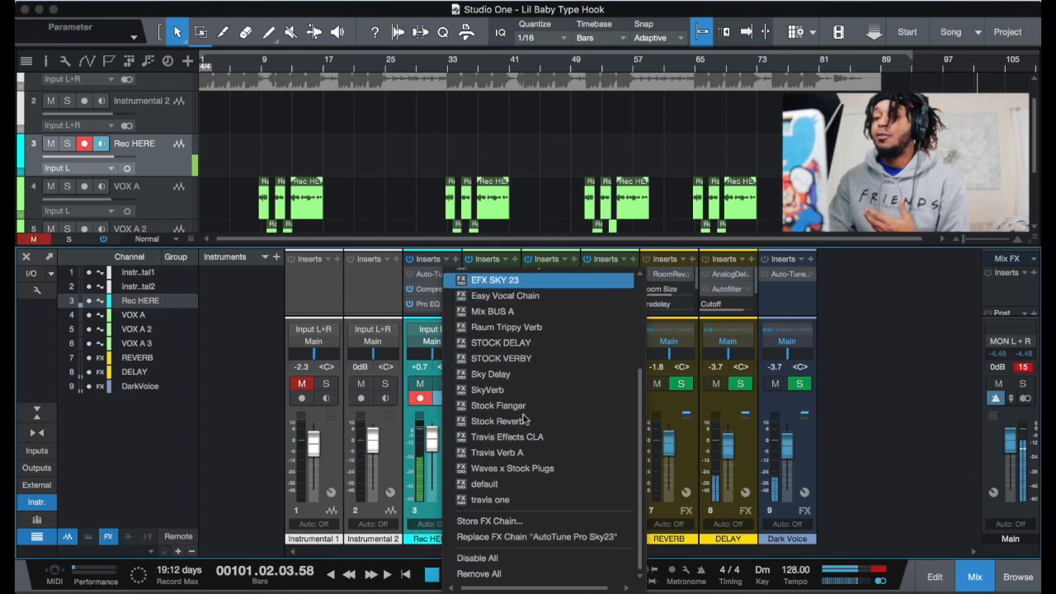
{"action": "left_click", "coordinate": [490, 522]}
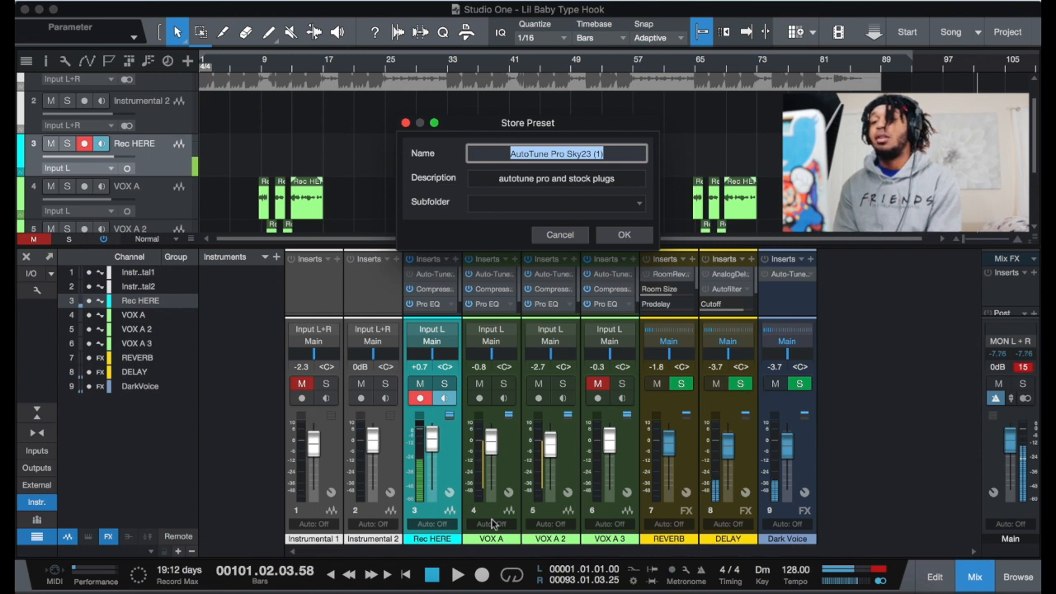
{"action": "type", "text": "REC HERE"}
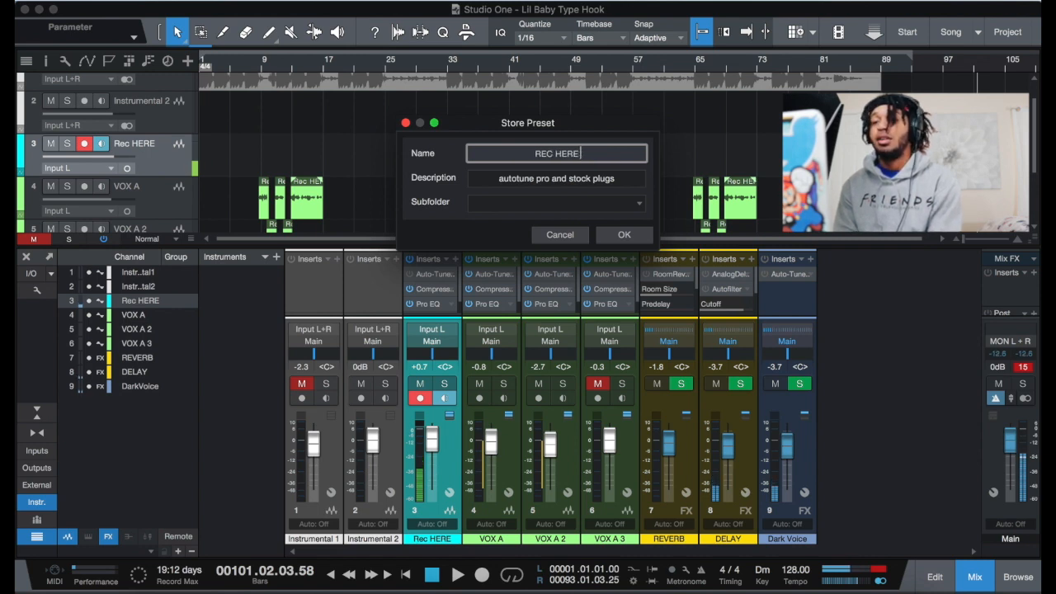
{"action": "type", "text": " AUTOPRO"}
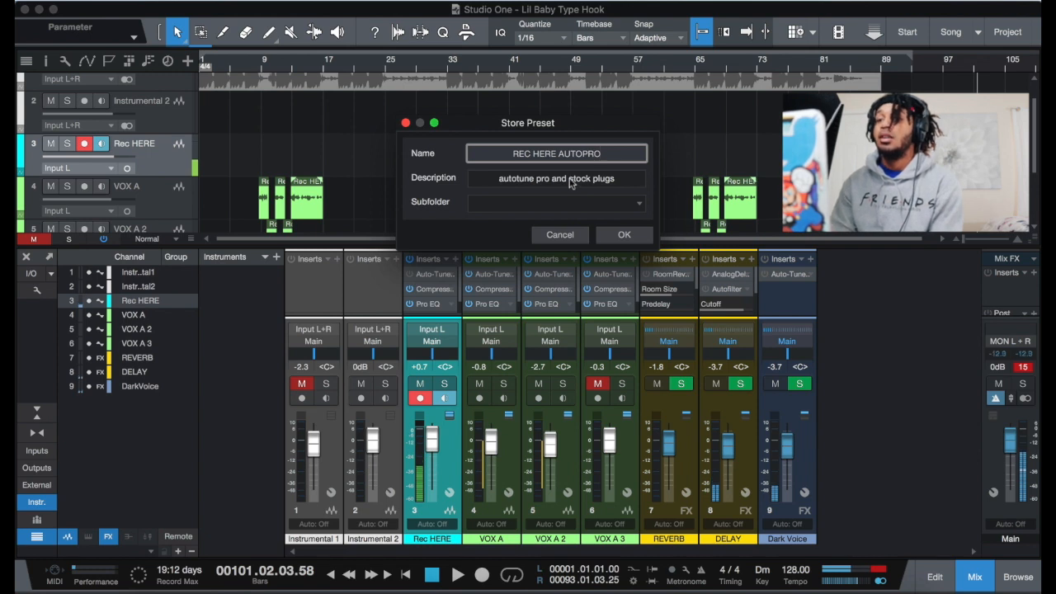
{"action": "left_click", "coordinate": [576, 204]}
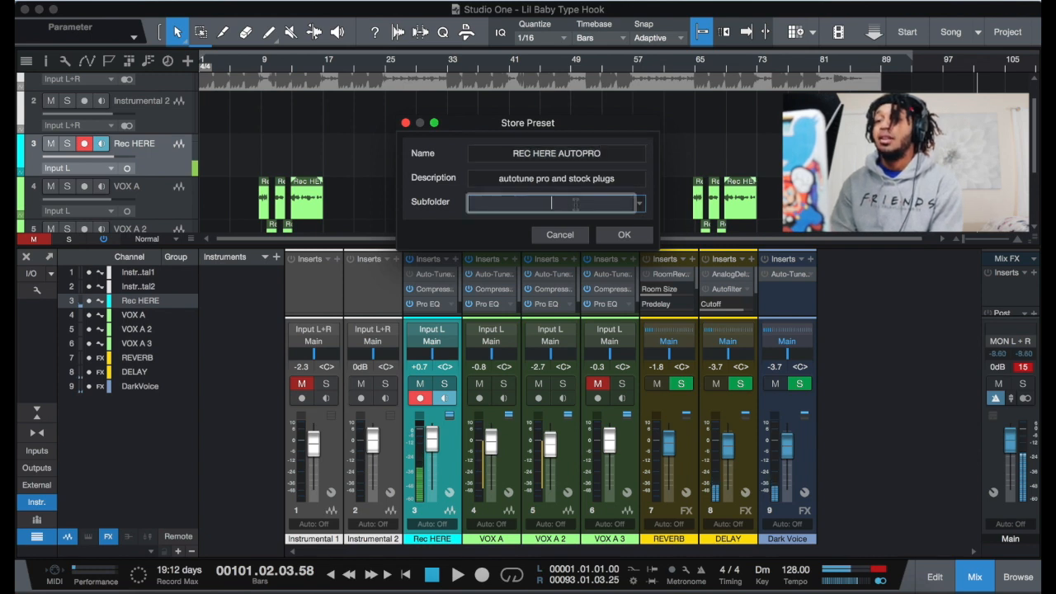
{"action": "left_click", "coordinate": [639, 203]}
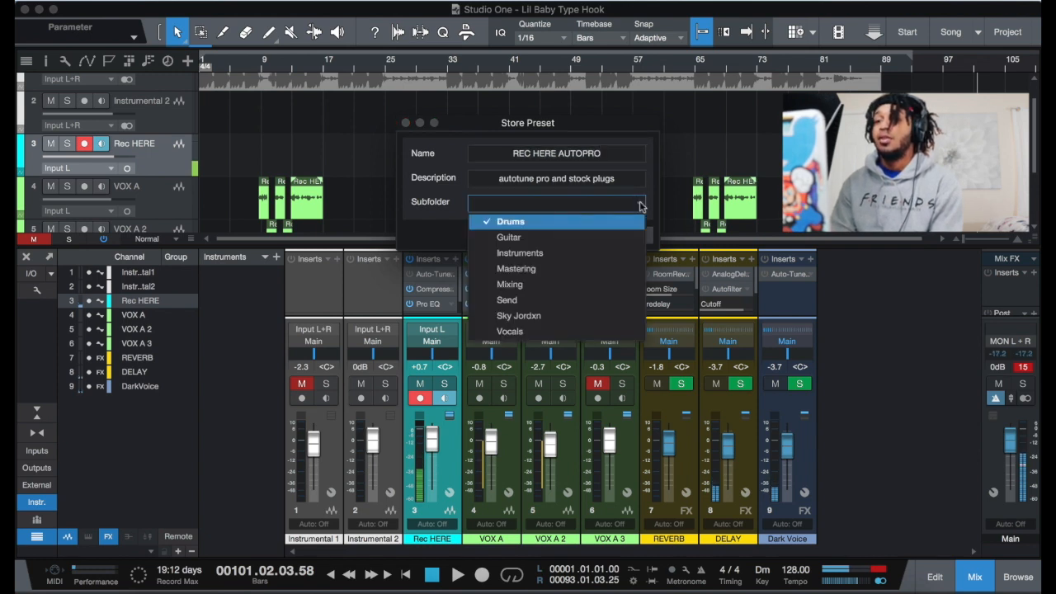
{"action": "left_click", "coordinate": [533, 317]}
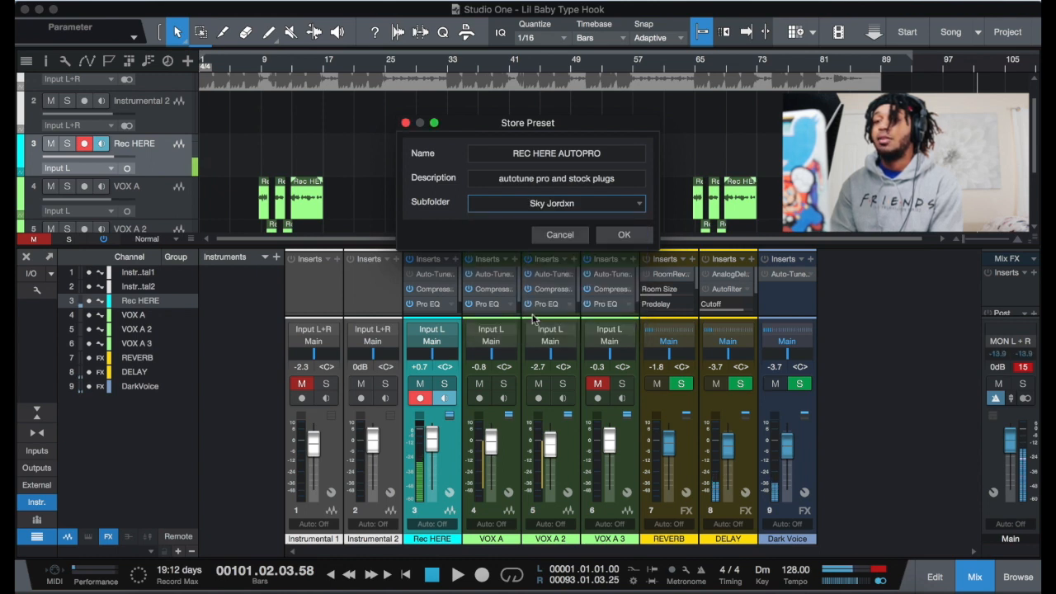
{"action": "left_click", "coordinate": [620, 236]}
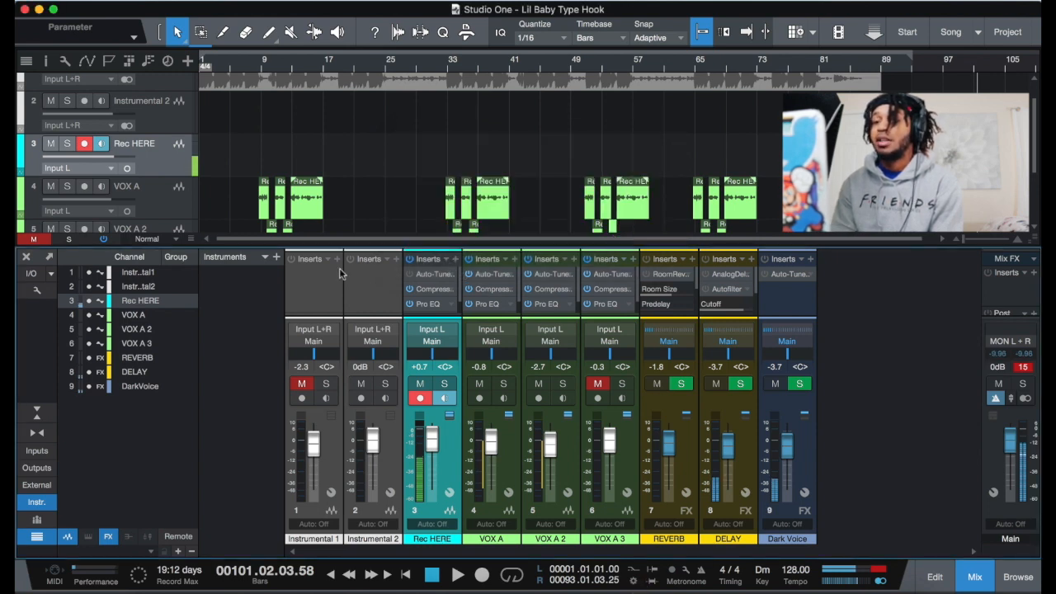
Step: Check the stored FX chain presets in the artist-named folder from the Instrumental 2 channel's inserts
{"action": "left_click", "coordinate": [384, 260]}
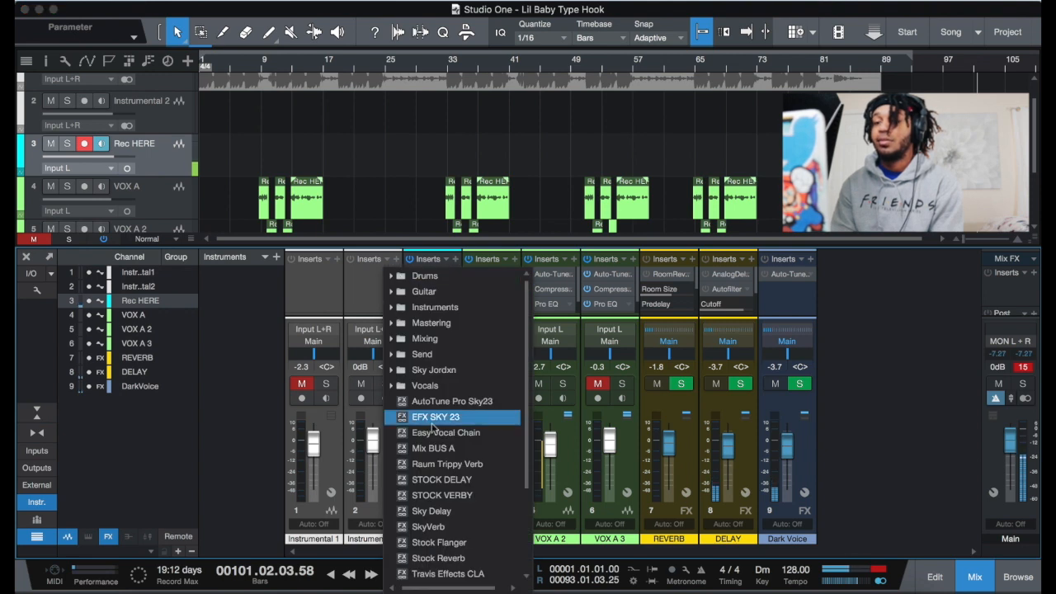
{"action": "scroll", "coordinate": [429, 416], "scroll_direction": "down", "scroll_amount": 3}
{"action": "scroll", "coordinate": [431, 429], "scroll_direction": "up", "scroll_amount": 4}
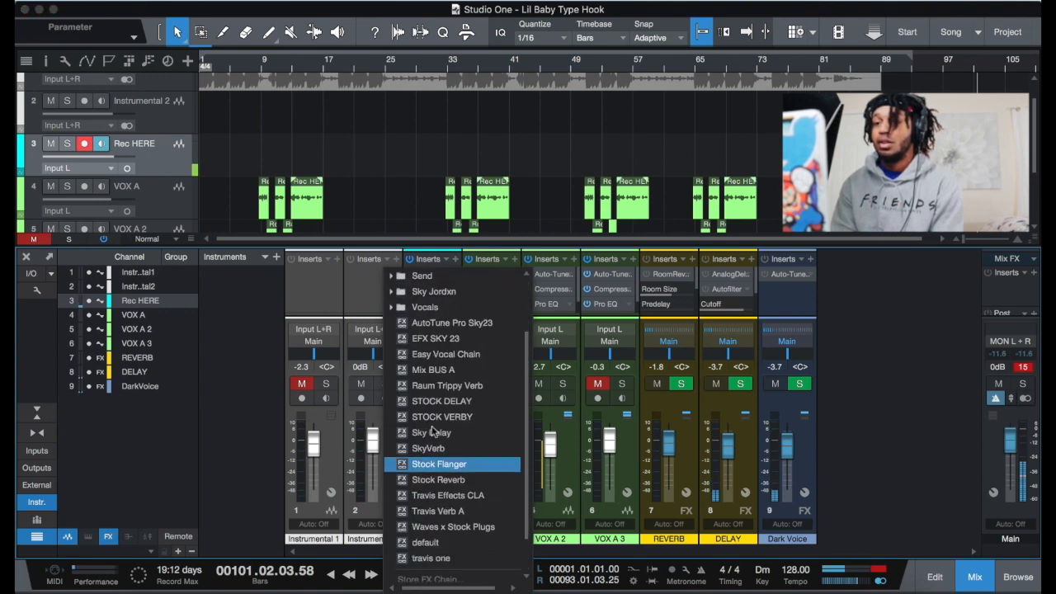
{"action": "left_click", "coordinate": [391, 386]}
{"action": "left_click", "coordinate": [391, 369]}
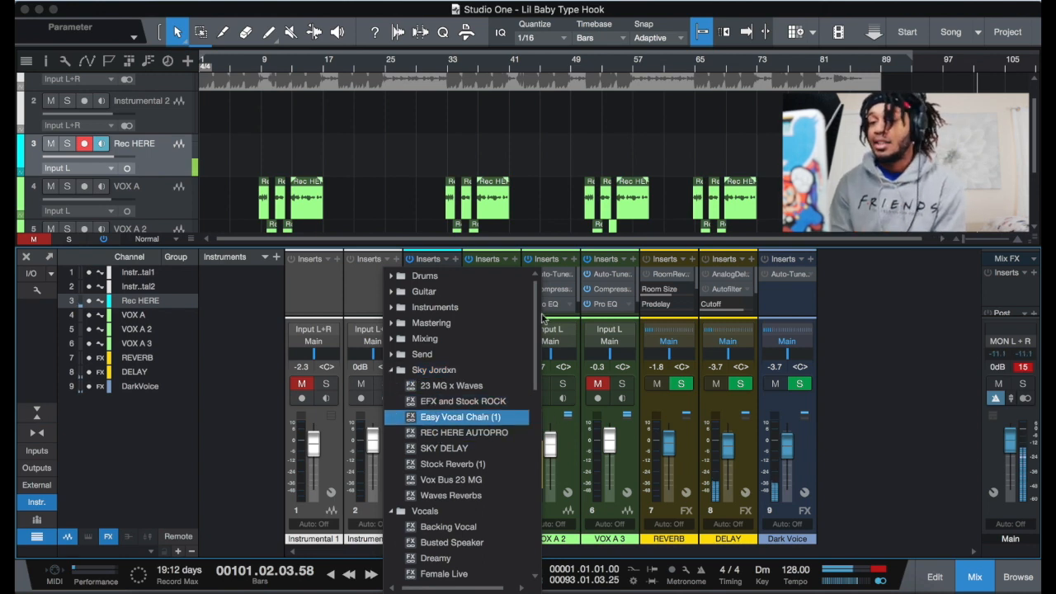
{"action": "left_click", "coordinate": [393, 371]}
{"action": "left_click", "coordinate": [392, 384]}
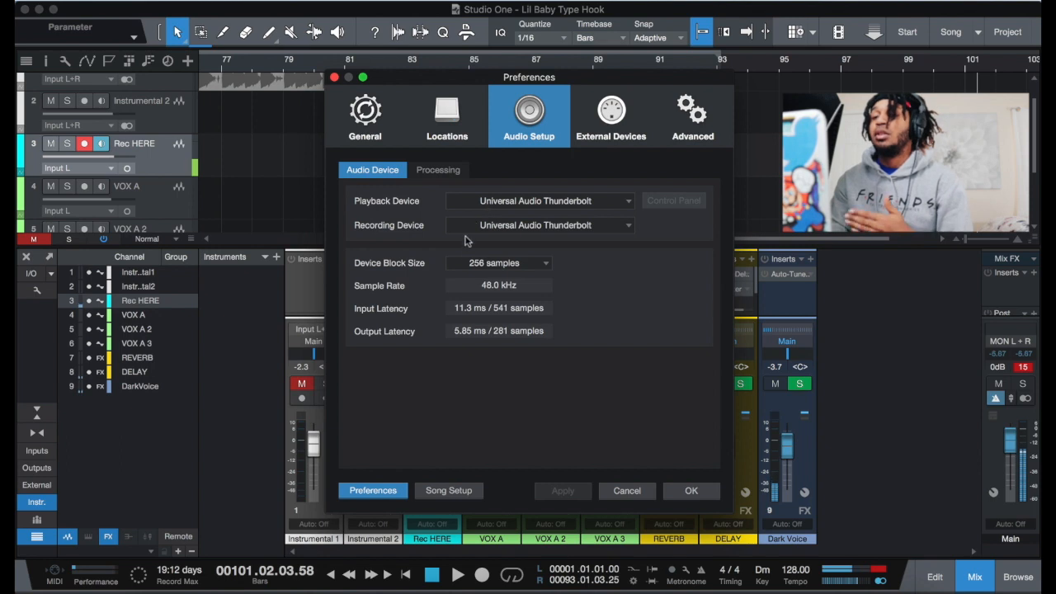
Step: Open the Device Block Size choices in the audio device preferences
{"action": "left_click", "coordinate": [528, 262]}
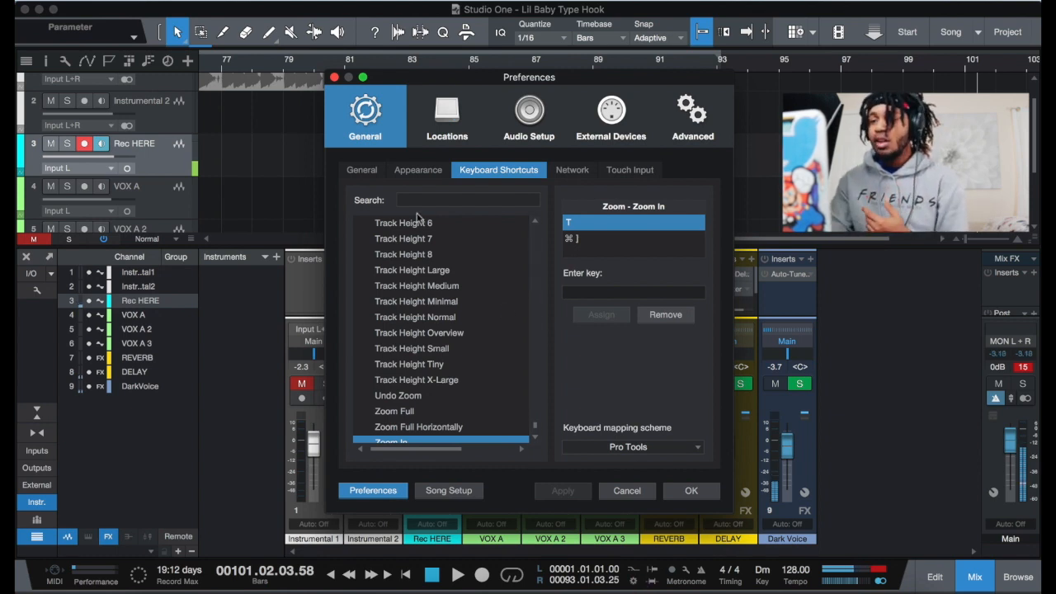
Step: Switch the keyboard mapping scheme to Studio One and accept reverting to it
{"action": "left_click", "coordinate": [637, 447]}
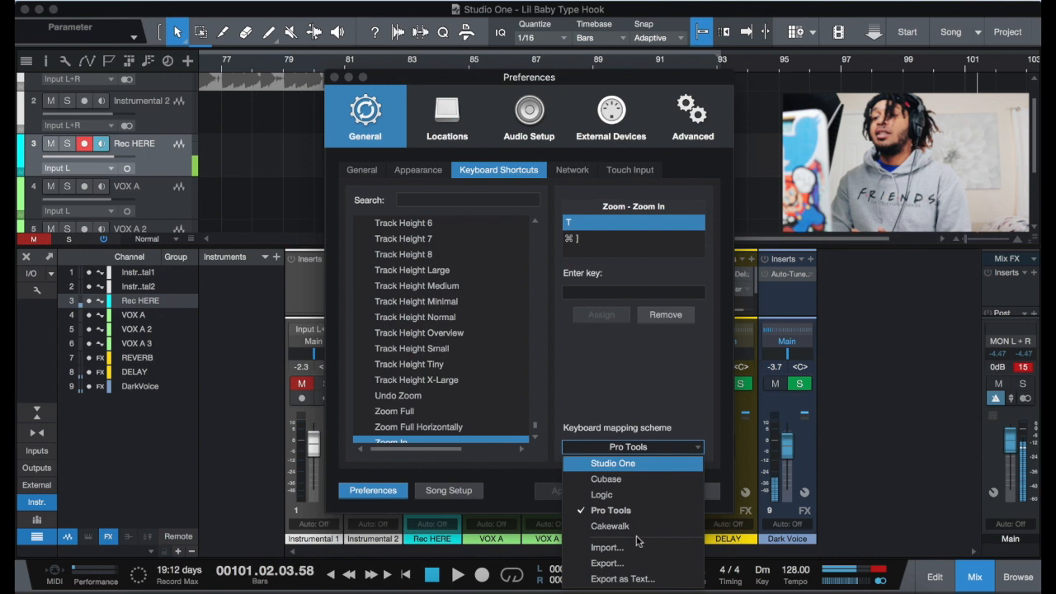
{"action": "left_click", "coordinate": [630, 464]}
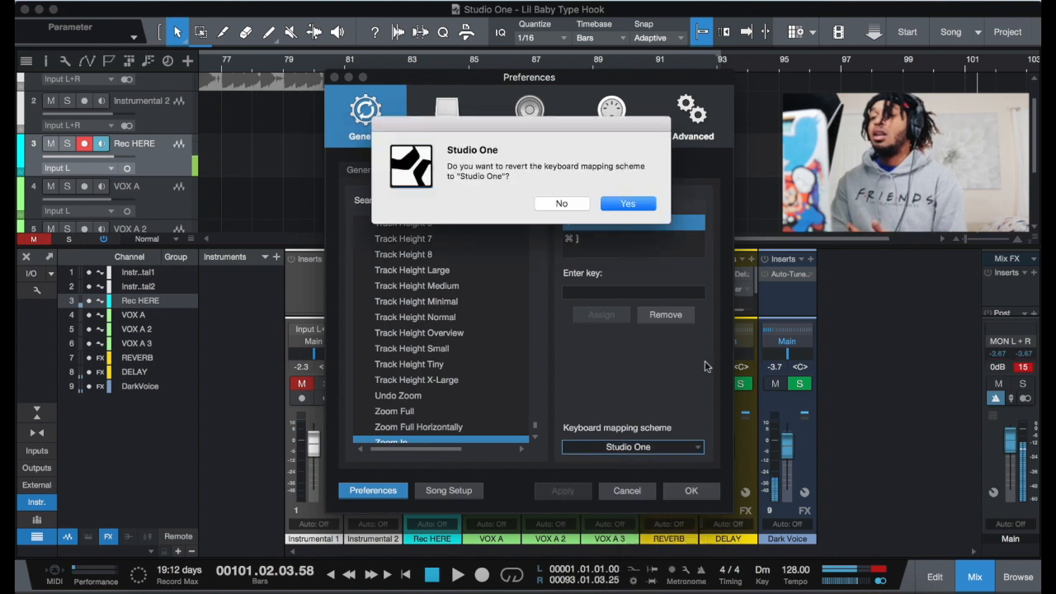
{"action": "left_click", "coordinate": [634, 207]}
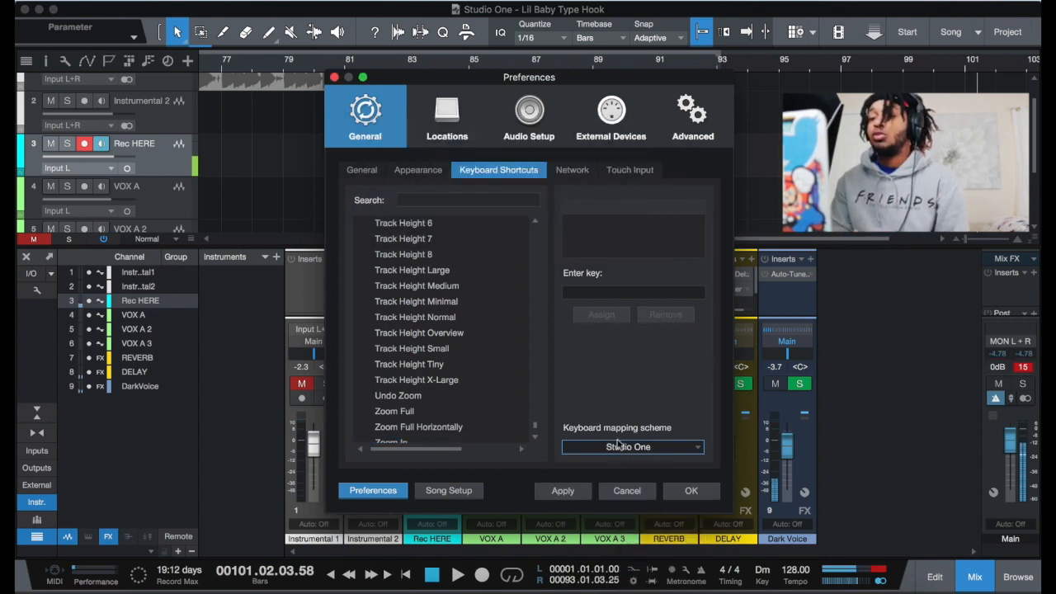
Step: Switch the keyboard mapping scheme to Logic and accept reverting to it
{"action": "left_click", "coordinate": [621, 447]}
{"action": "left_click", "coordinate": [625, 494]}
{"action": "left_click", "coordinate": [633, 206]}
Step: Set the keyboard mapping scheme back to Pro Tools and accept reverting to it
{"action": "left_click", "coordinate": [641, 447]}
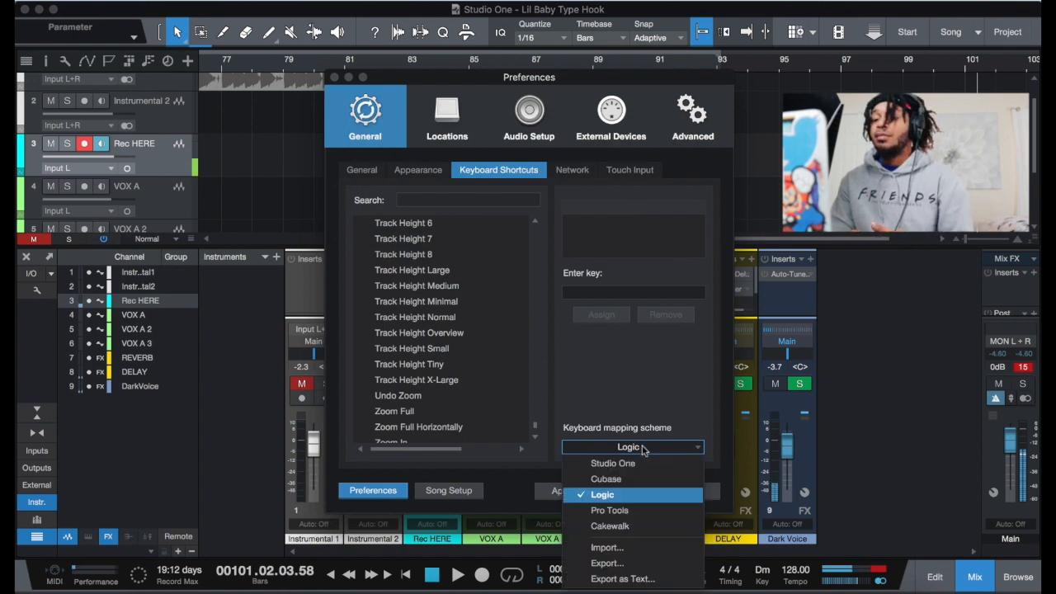
{"action": "left_click", "coordinate": [636, 512]}
{"action": "left_click", "coordinate": [634, 206]}
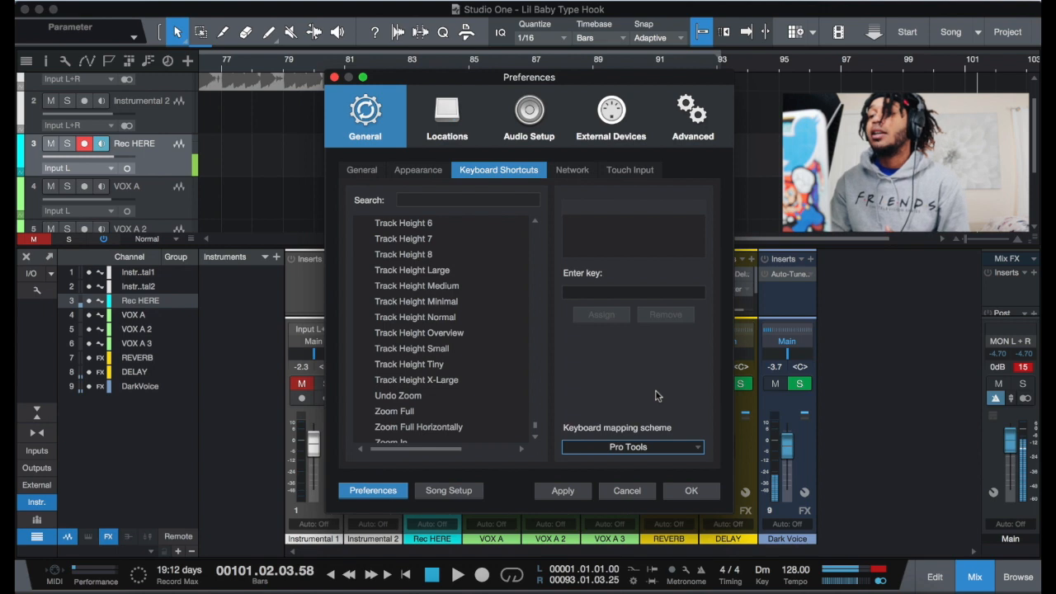
Step: Review the keyboard scheme's import and export options and the Locations settings, and leave the preferences without saving
{"action": "left_click", "coordinate": [645, 447]}
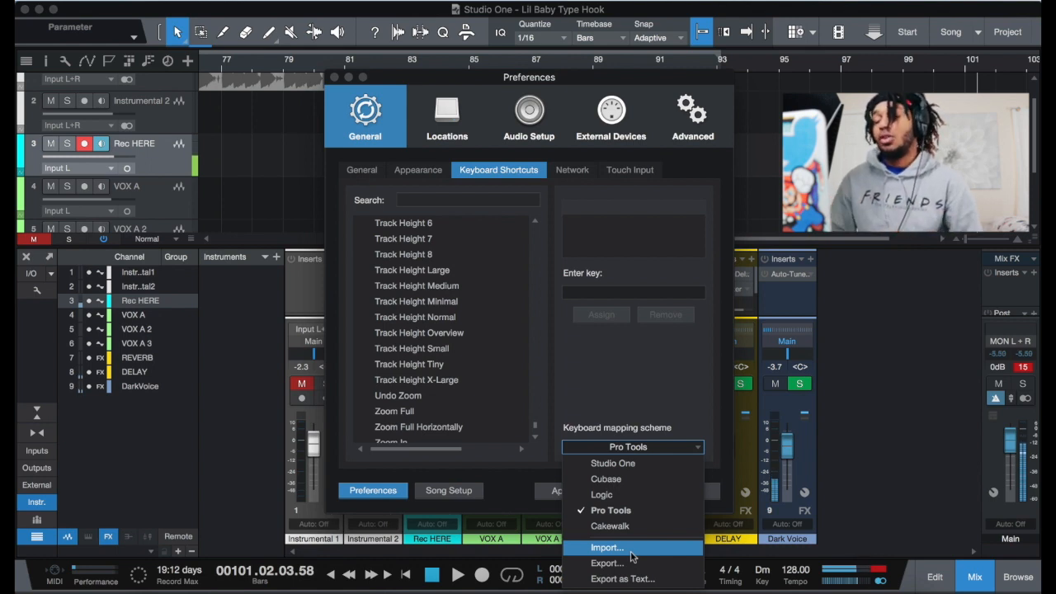
{"action": "left_click", "coordinate": [448, 125]}
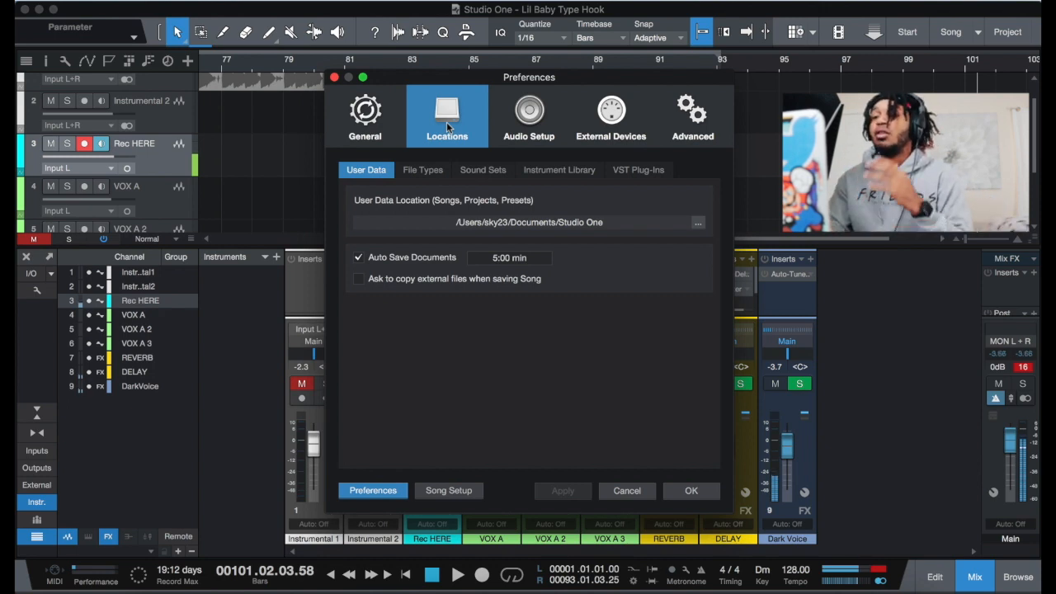
{"action": "left_click", "coordinate": [636, 496]}
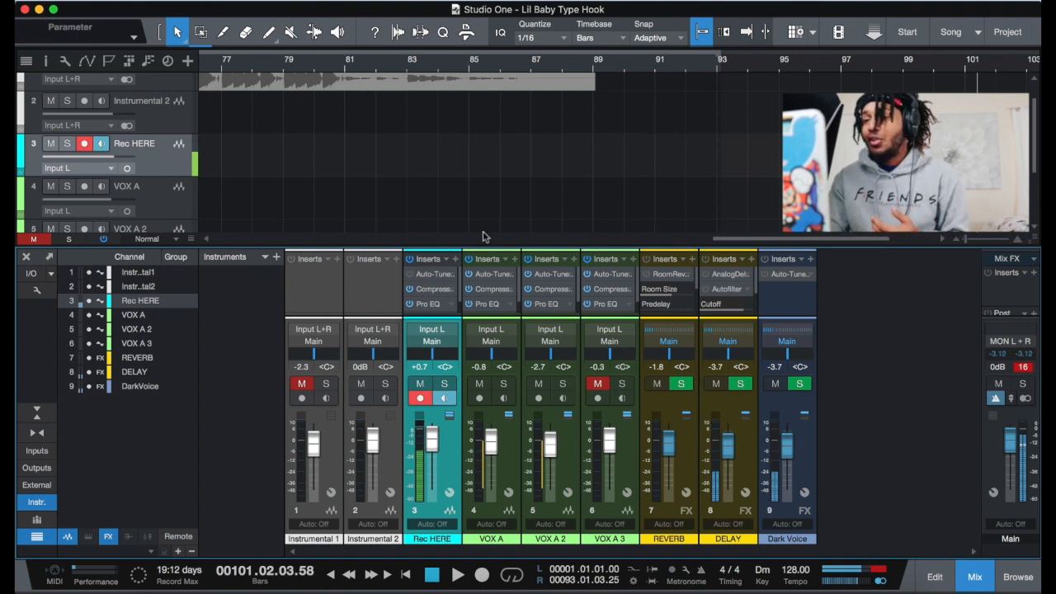
Step: Unmute the Instrumental 1 track and return the playhead to the start of the song
{"action": "scroll", "coordinate": [475, 174], "scroll_direction": "up", "scroll_amount": 1}
{"action": "scroll", "coordinate": [475, 174], "scroll_direction": "left", "scroll_amount": 15}
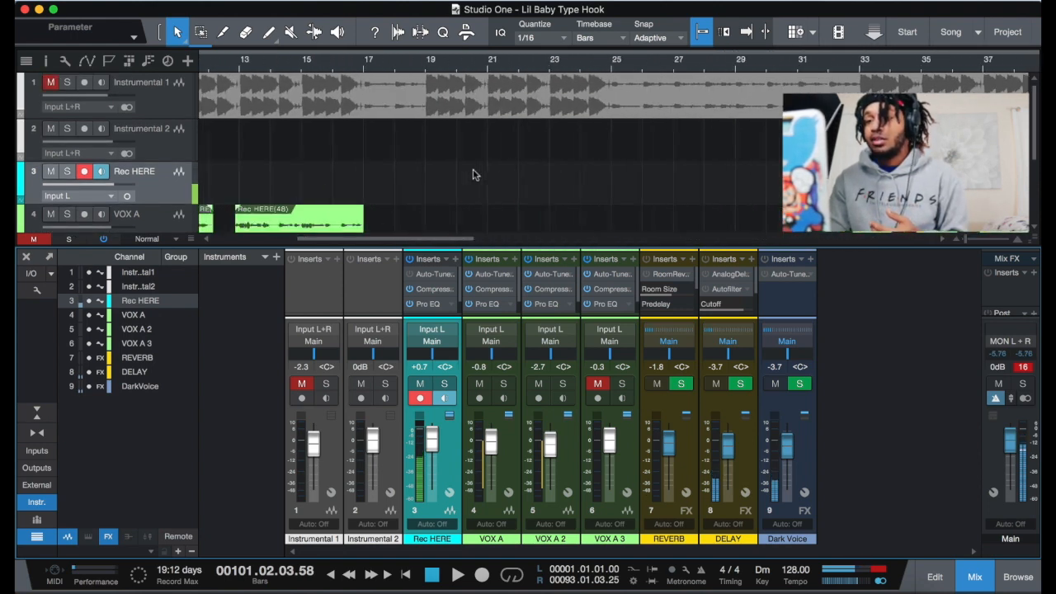
{"action": "scroll", "coordinate": [474, 174], "scroll_direction": "down", "scroll_amount": 2}
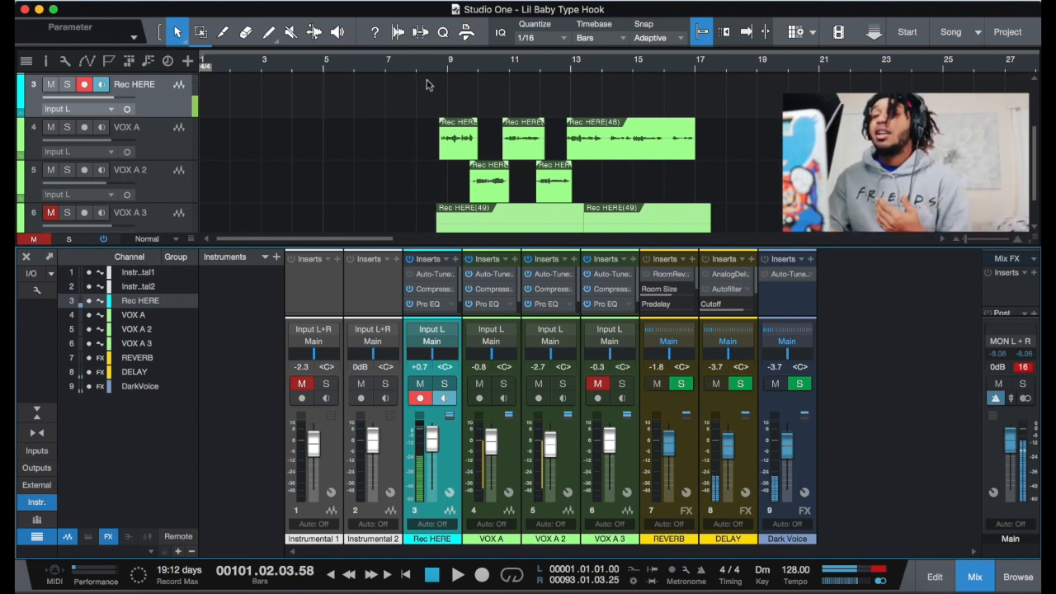
{"action": "scroll", "coordinate": [426, 84], "scroll_direction": "up", "scroll_amount": 4}
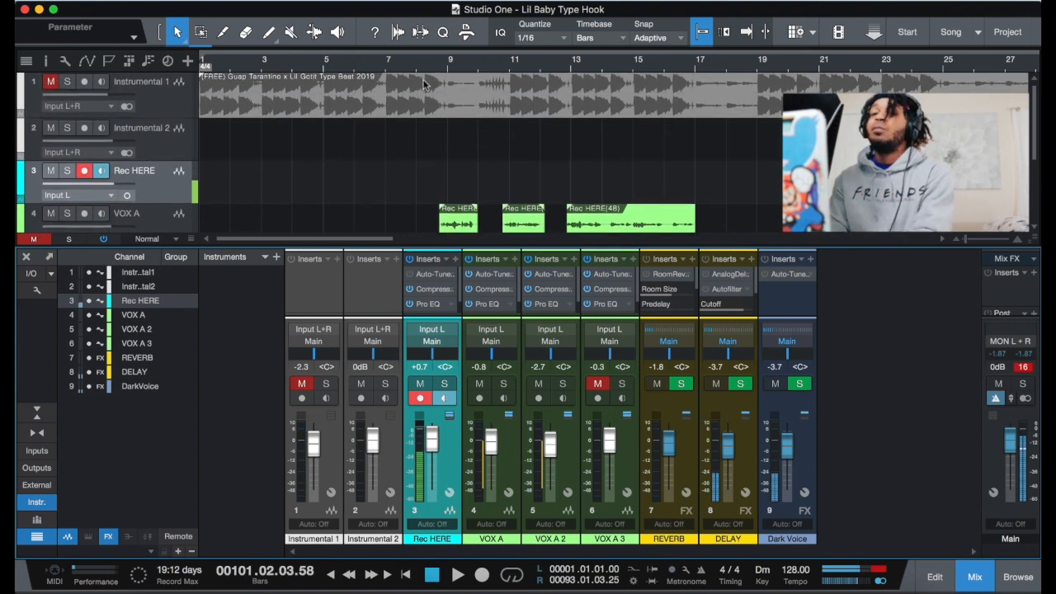
{"action": "left_click", "coordinate": [50, 81]}
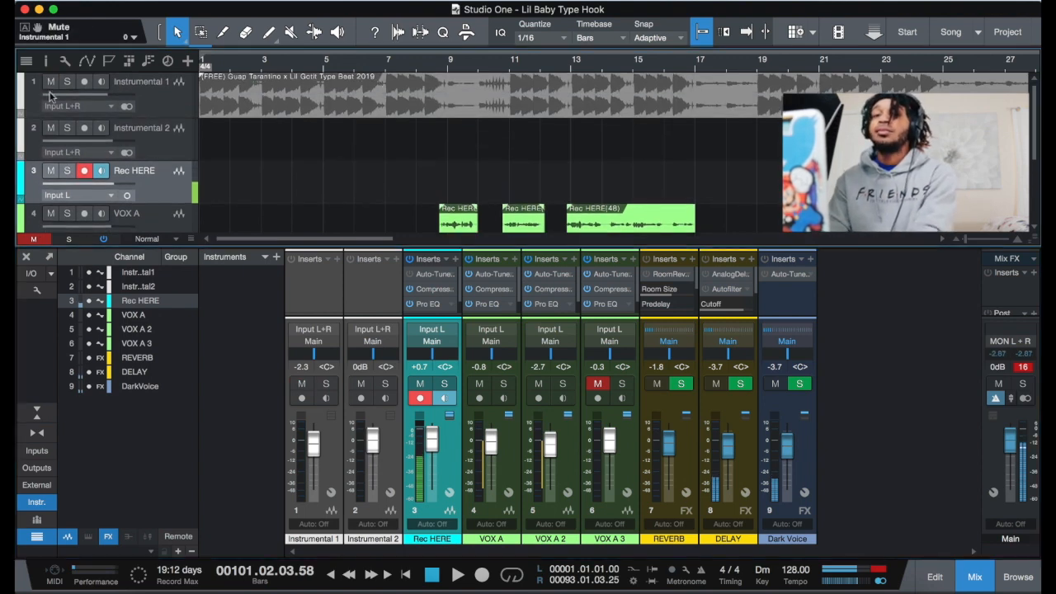
{"action": "key", "text": "comma"}
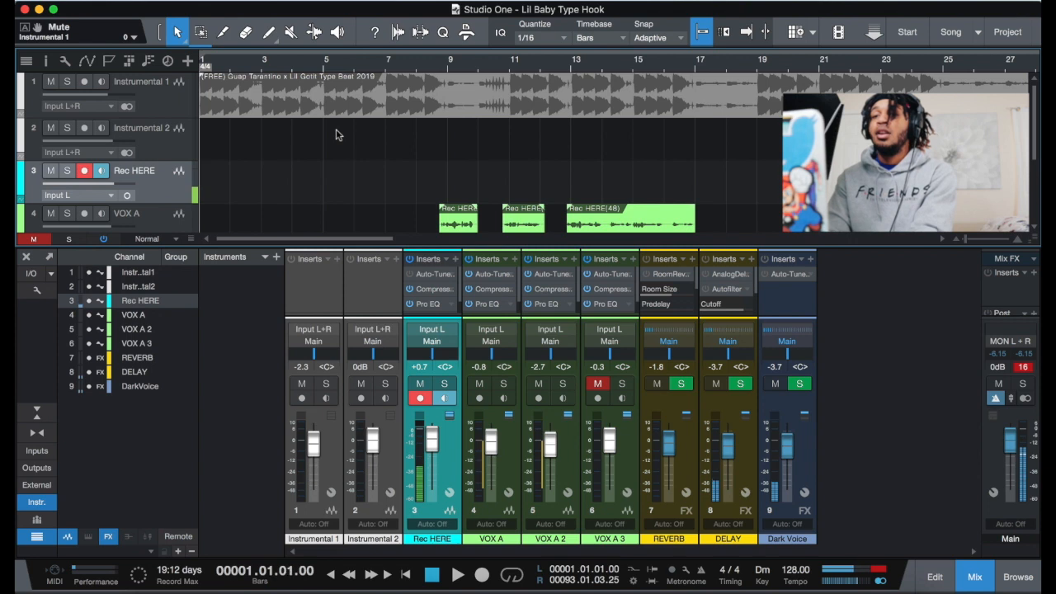
Step: Split the Instrumental 1 beat at bar 9 and move its intro section down to the same position on Instrumental 2
{"action": "left_click", "coordinate": [223, 31]}
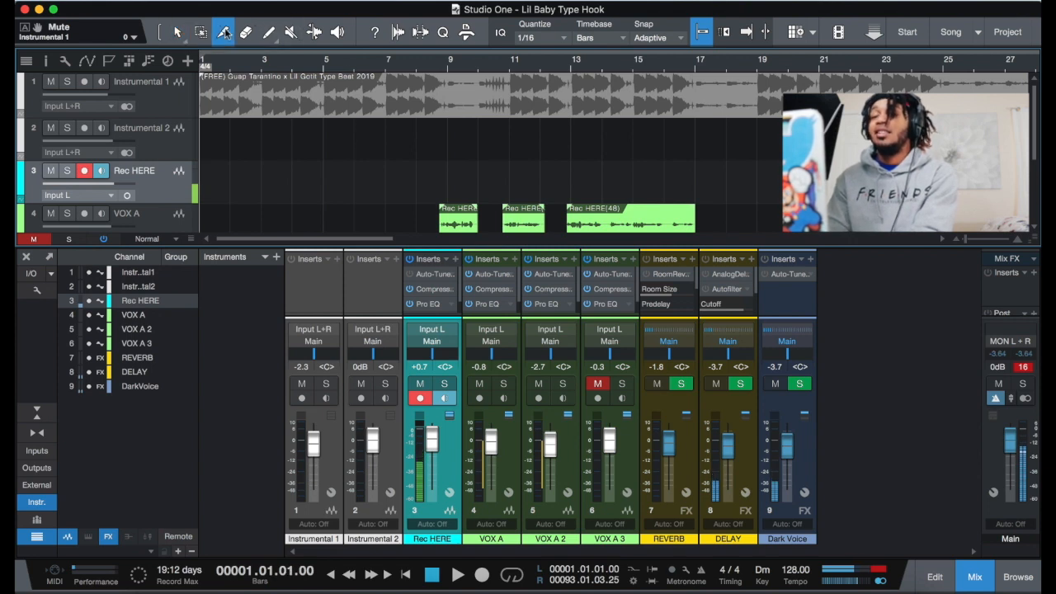
{"action": "left_click", "coordinate": [450, 76]}
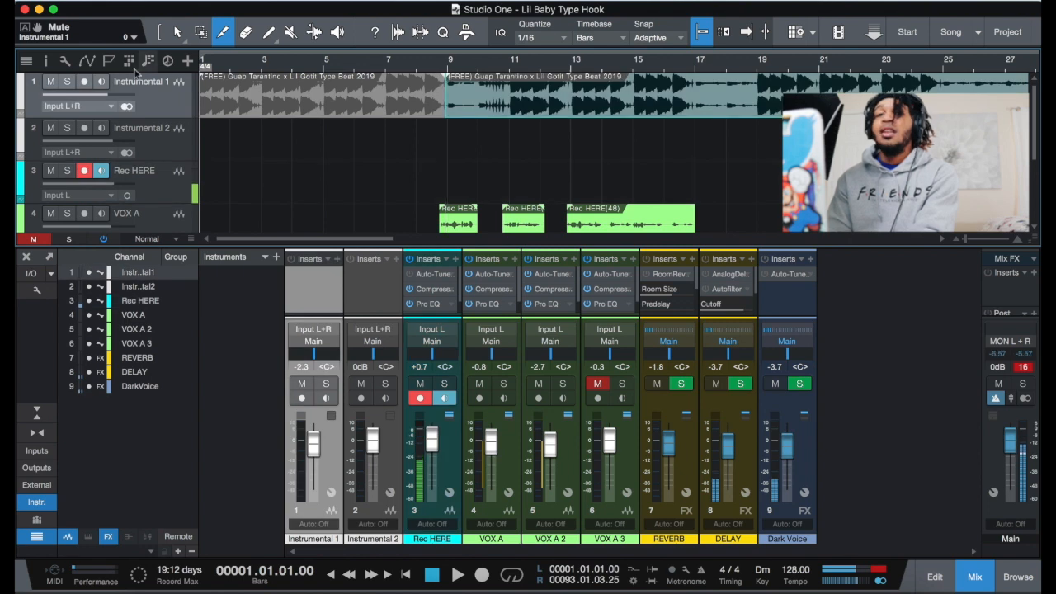
{"action": "left_click", "coordinate": [174, 32]}
{"action": "left_click_drag", "start_coordinate": [299, 104], "coordinate": [297, 145]}
{"action": "left_click", "coordinate": [309, 111]}
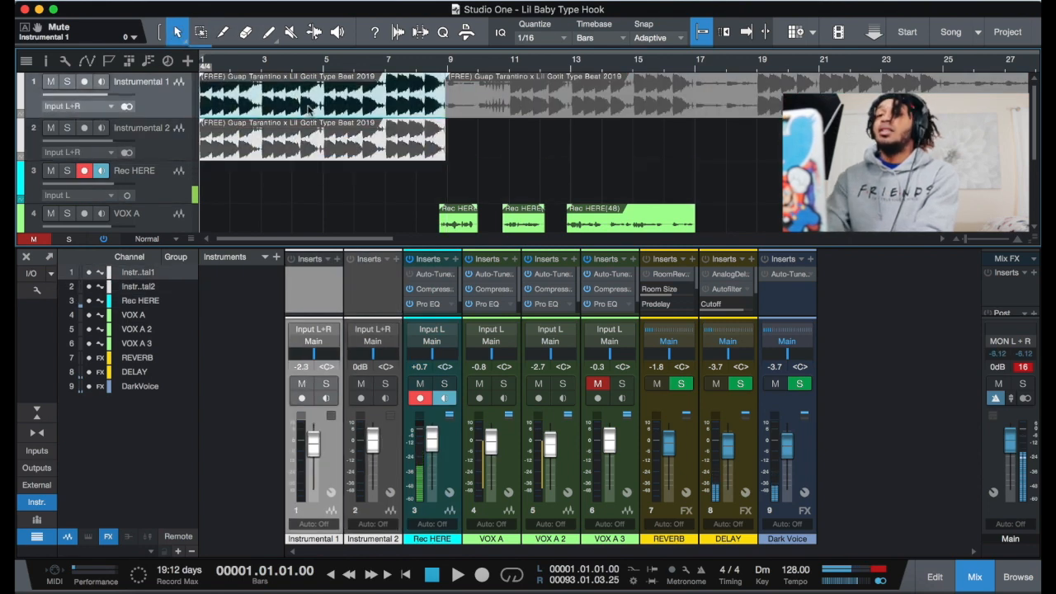
{"action": "key", "text": "Delete"}
Step: Play the intro section on the Instrumental 2 track from the song start and stop playback
{"action": "left_click", "coordinate": [305, 149]}
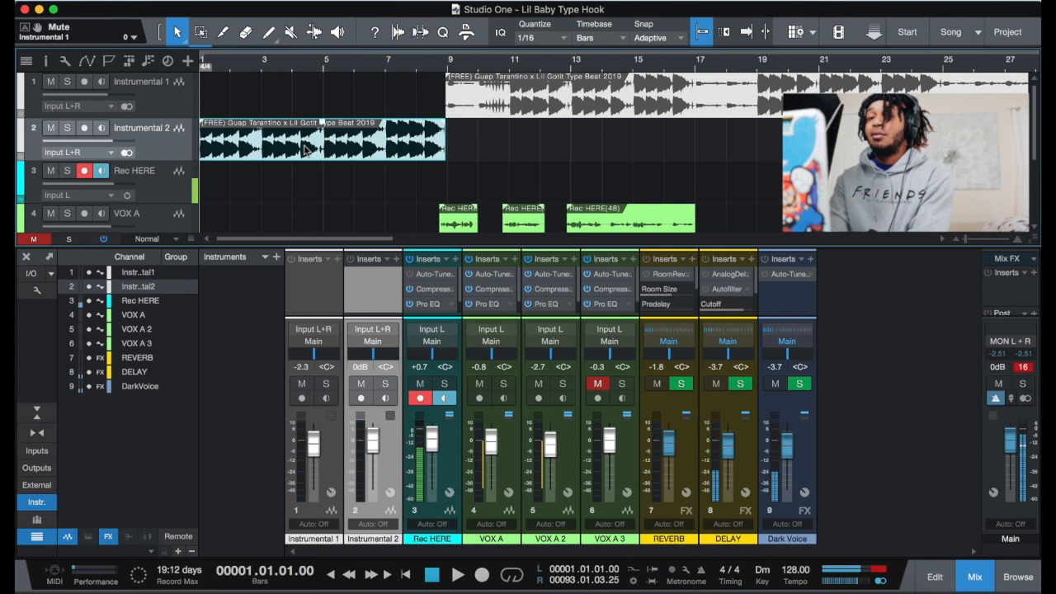
{"action": "key", "text": "space"}
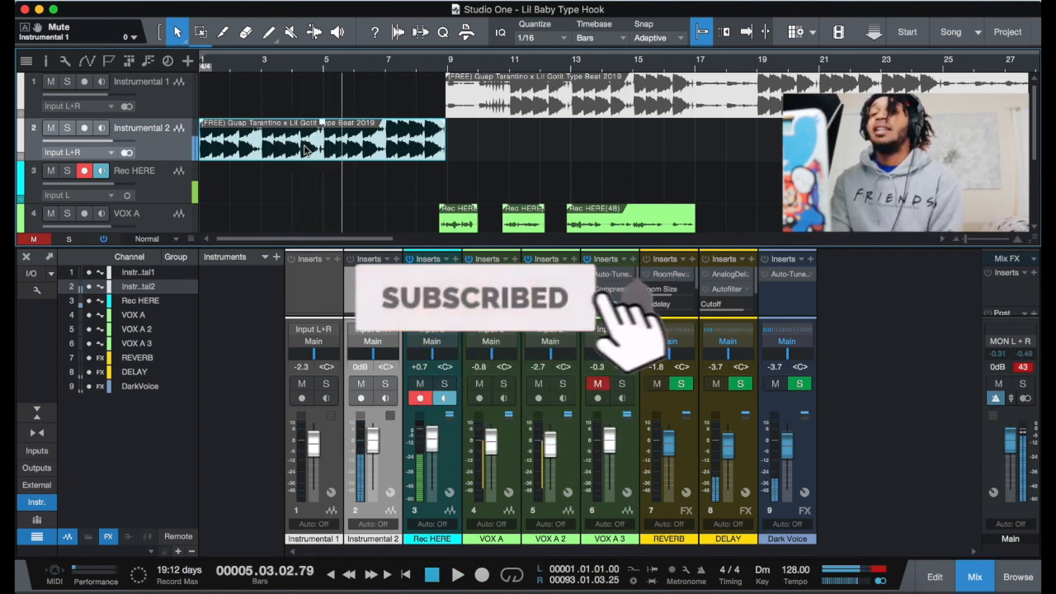
{"action": "key", "text": "space"}
Step: Try a Speedup of 0.51 on the Instrumental 2 intro clip, play it from the song start, and undo the speed change
{"action": "right_click", "coordinate": [305, 149]}
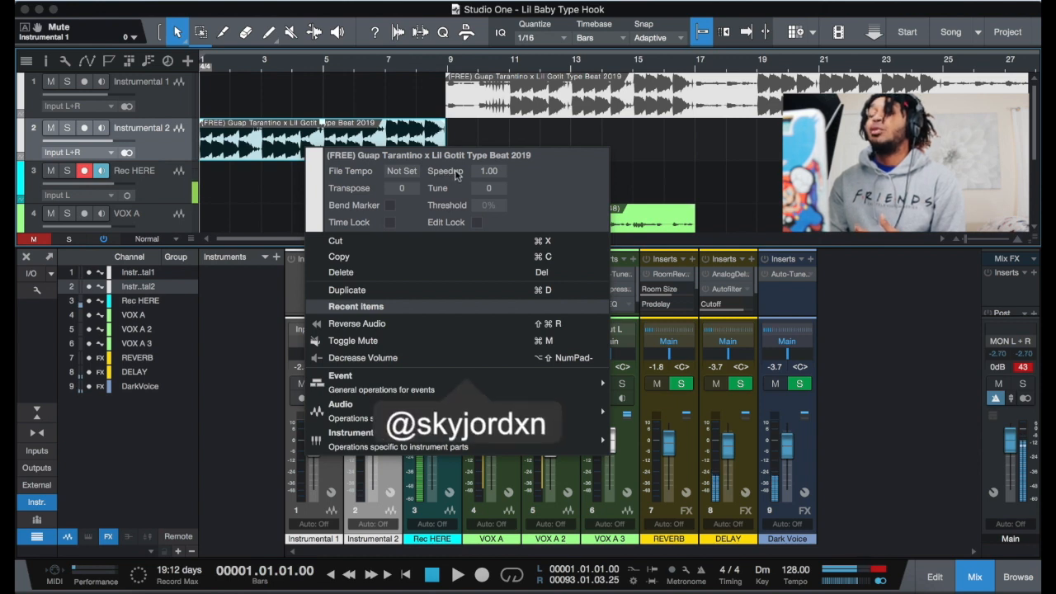
{"action": "left_click_drag", "start_coordinate": [494, 186], "coordinate": [498, 204]}
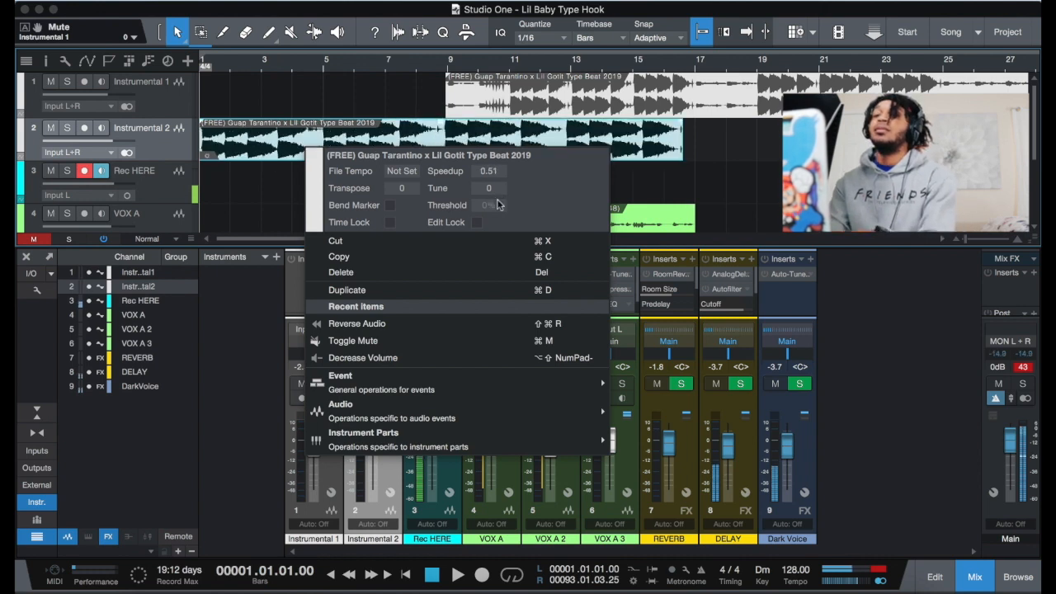
{"action": "left_click", "coordinate": [382, 135]}
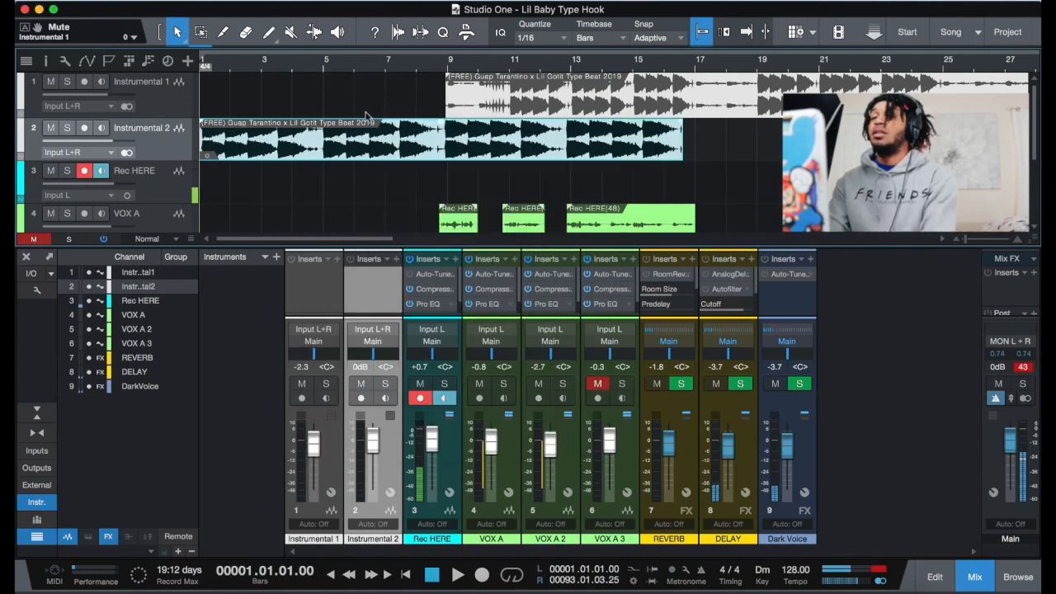
{"action": "key", "text": "space"}
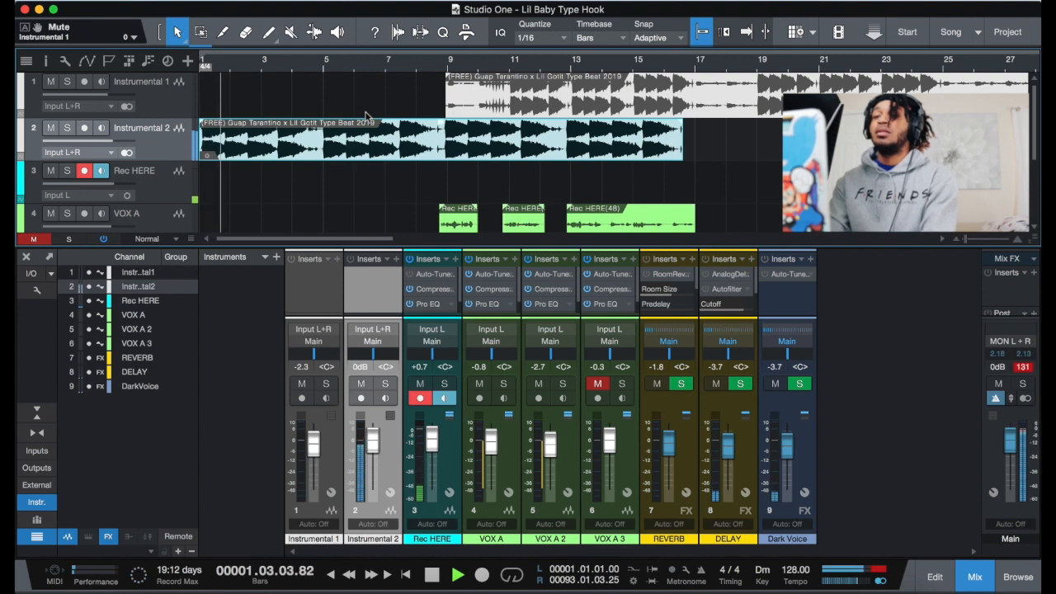
{"action": "key", "text": "space"}
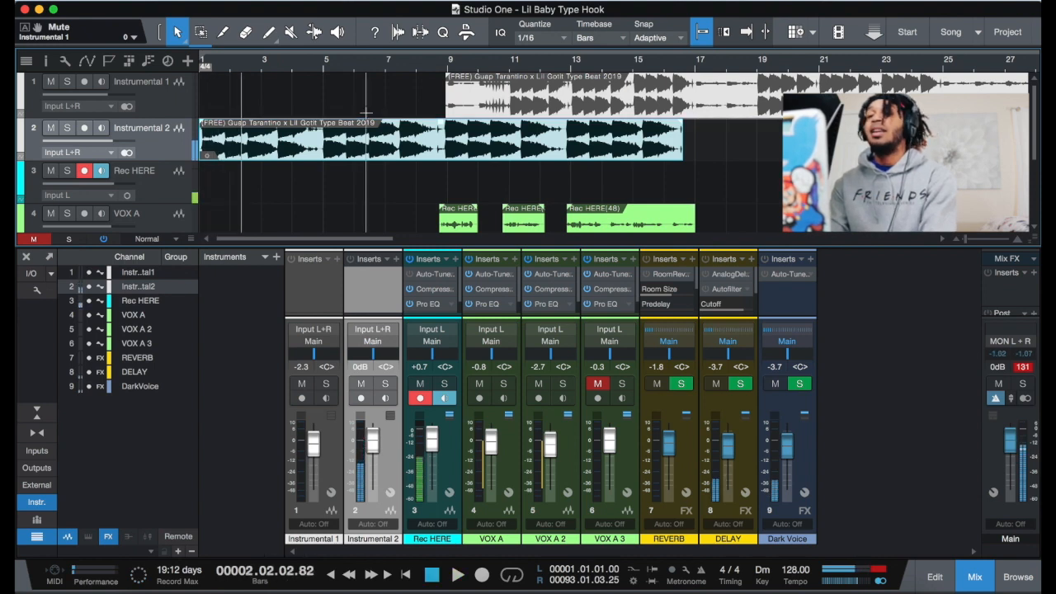
{"action": "key", "text": "super+z"}
Step: Set the Instrumental 2 intro clip's Transpose to -20 and Tune to 38, and play it from the song start
{"action": "right_click", "coordinate": [371, 144]}
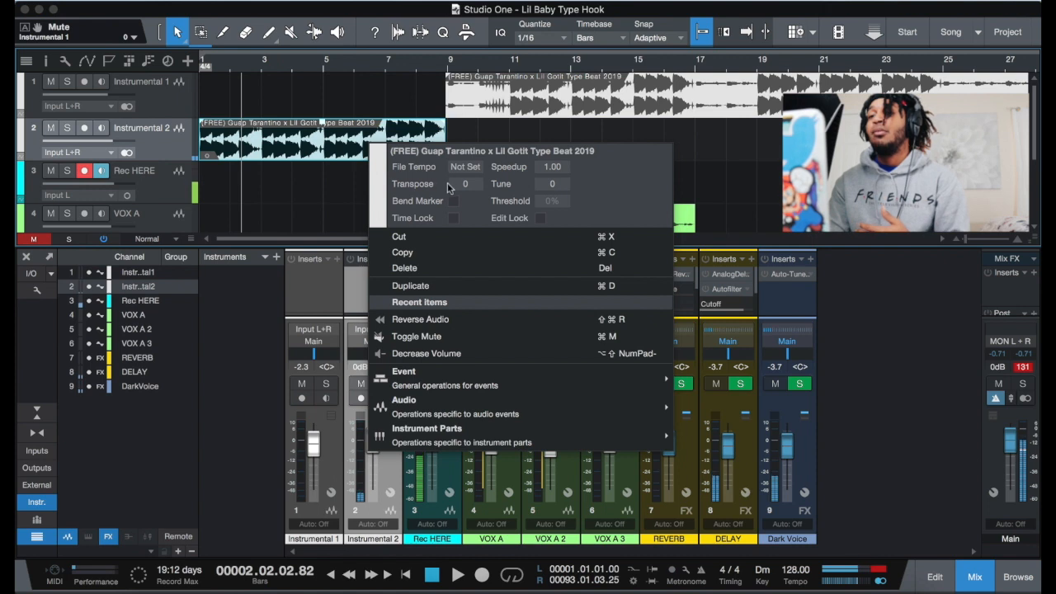
{"action": "left_click_drag", "start_coordinate": [461, 188], "coordinate": [470, 220]}
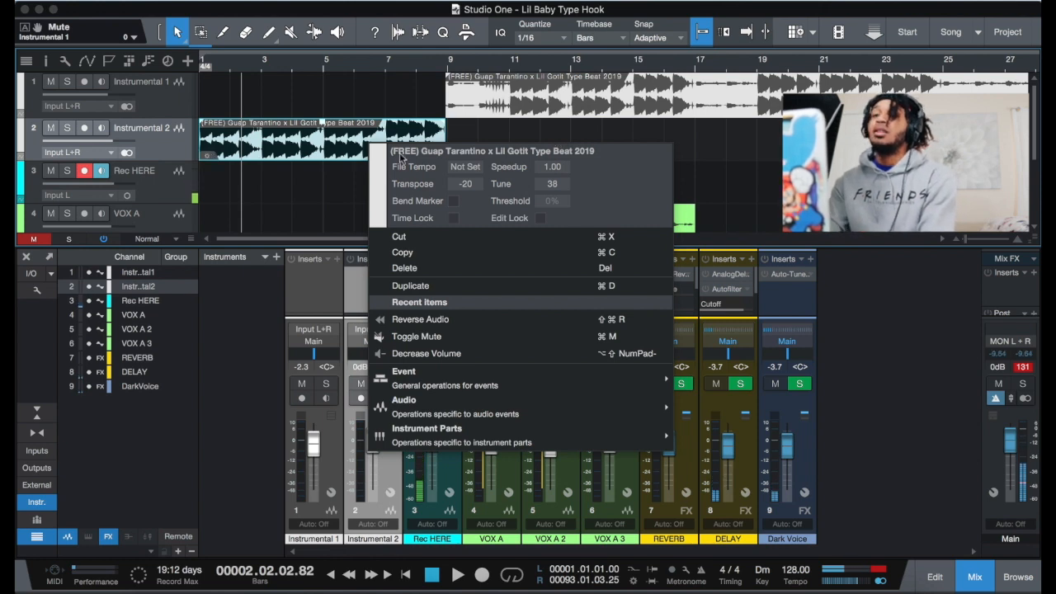
{"action": "left_click", "coordinate": [216, 90]}
{"action": "key", "text": "comma"}
{"action": "key", "text": "space"}
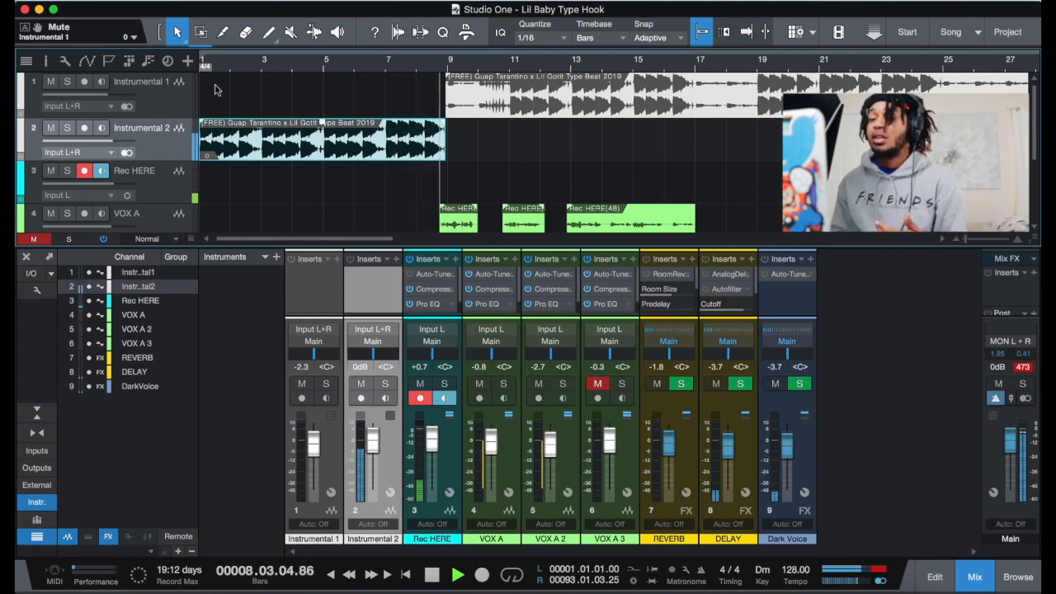
{"action": "key", "text": "space"}
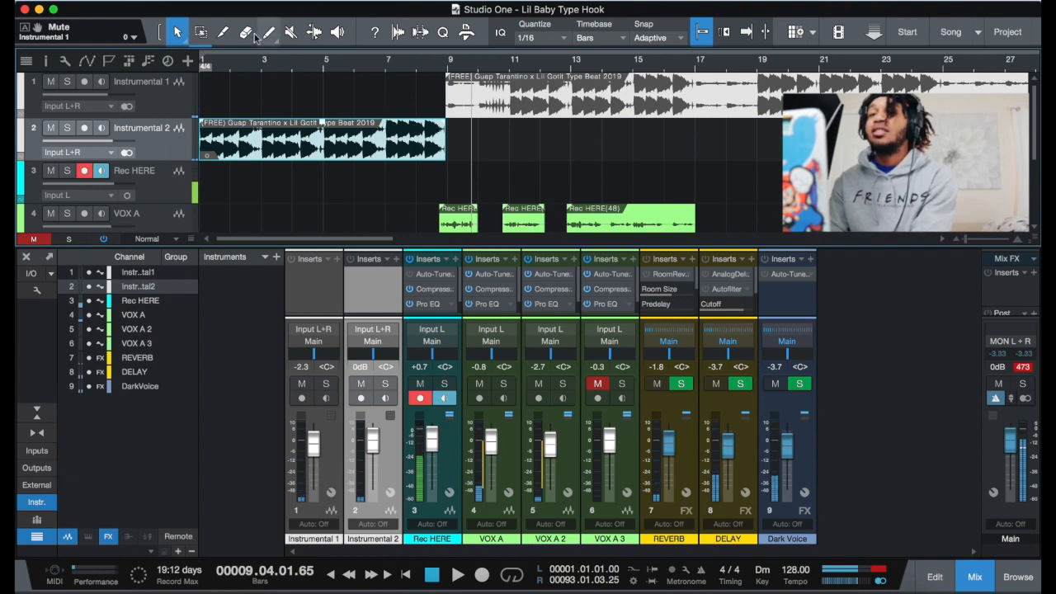
Step: Split the Instrumental 2 intro clip at bar 7 and set the second piece's Transpose to -8 and Tune to 24
{"action": "left_click", "coordinate": [223, 31]}
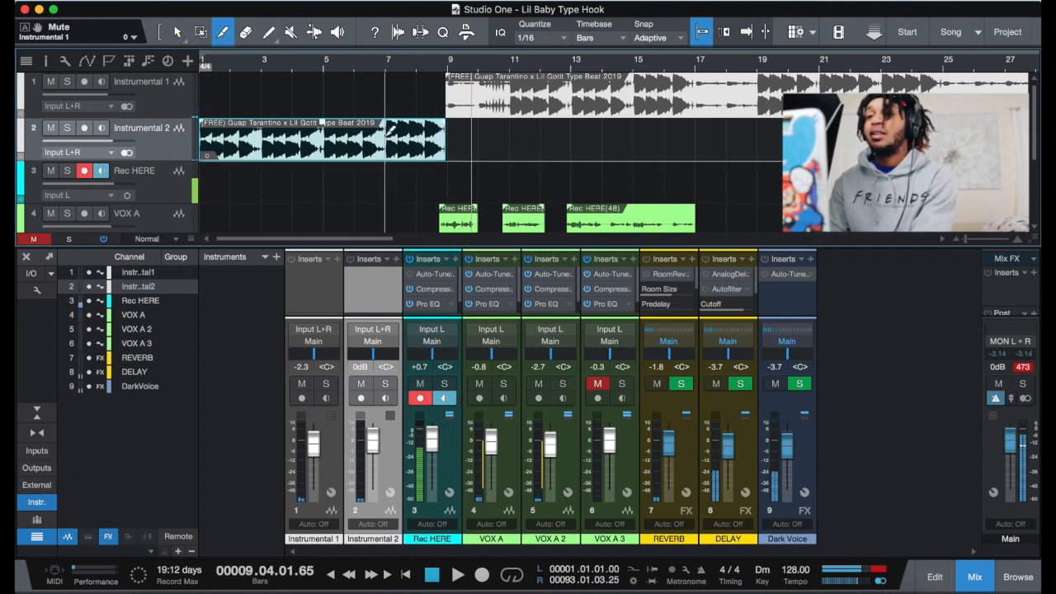
{"action": "left_click", "coordinate": [391, 132]}
{"action": "left_click", "coordinate": [177, 31]}
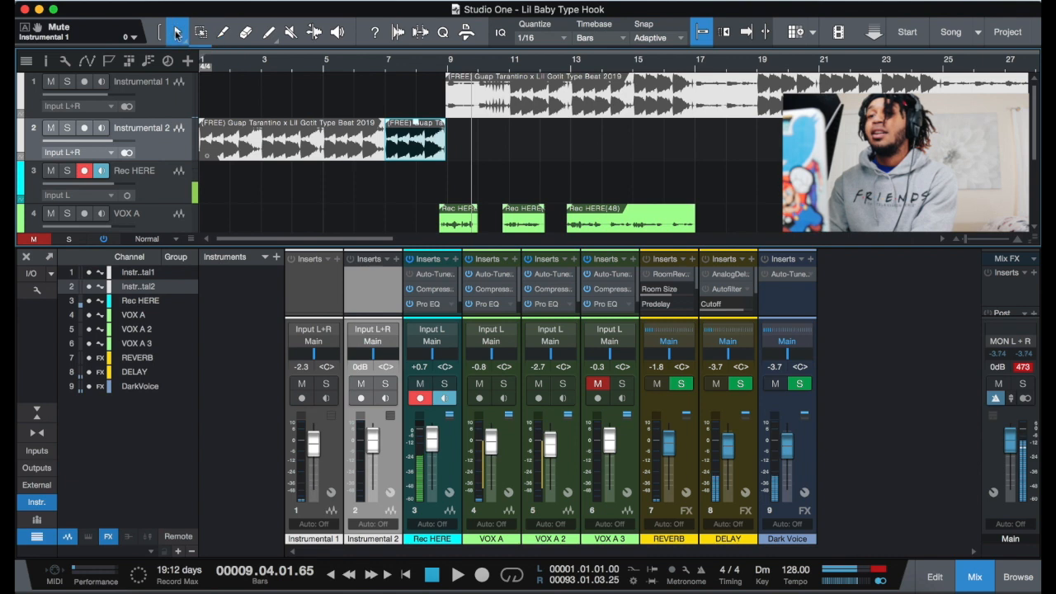
{"action": "left_click", "coordinate": [427, 192]}
{"action": "right_click", "coordinate": [421, 131]}
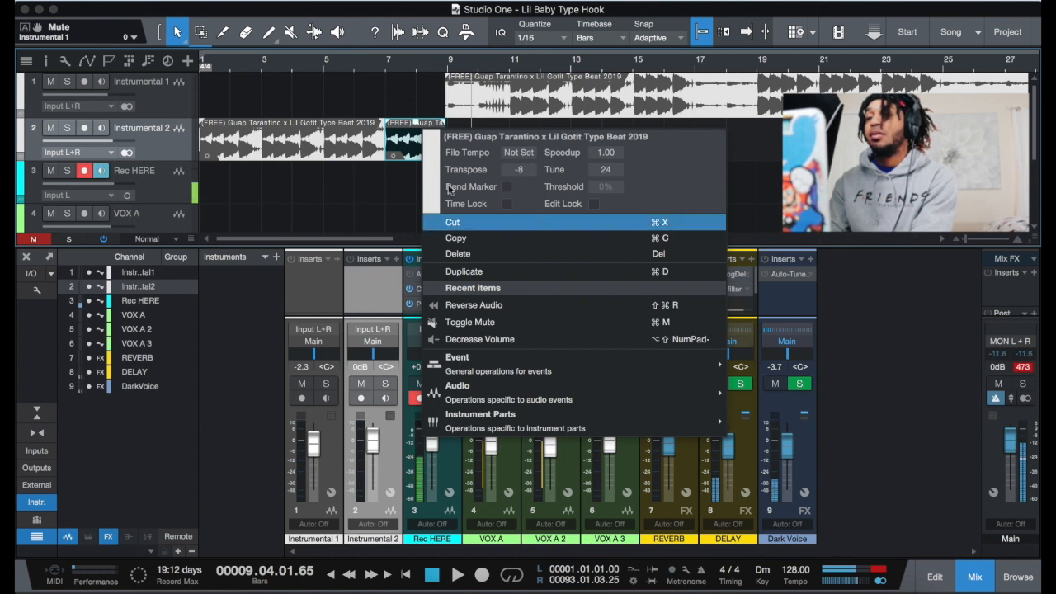
{"action": "left_click", "coordinate": [392, 175]}
Step: During playback from the song start, split the last Instrumental 2 piece shortly after bar 8 and reverse the audio of its final part
{"action": "key", "text": "comma"}
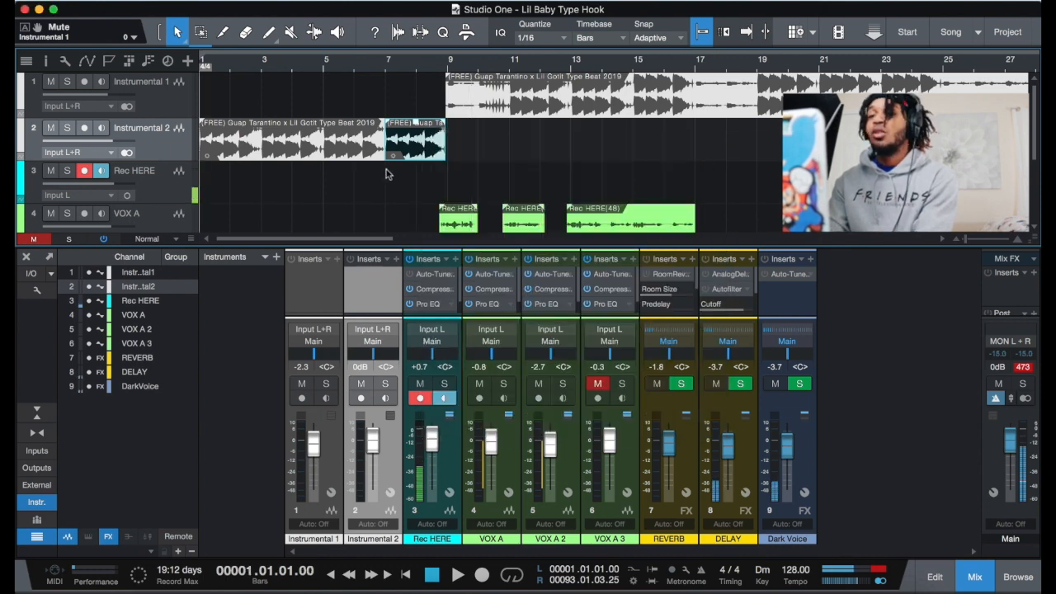
{"action": "key", "text": "space"}
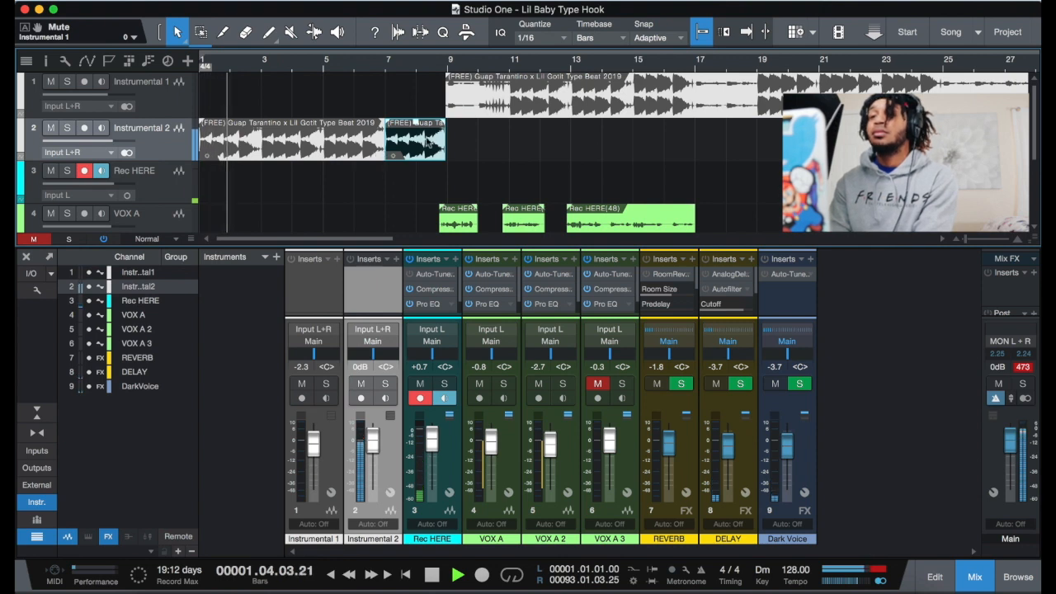
{"action": "left_click", "coordinate": [224, 31]}
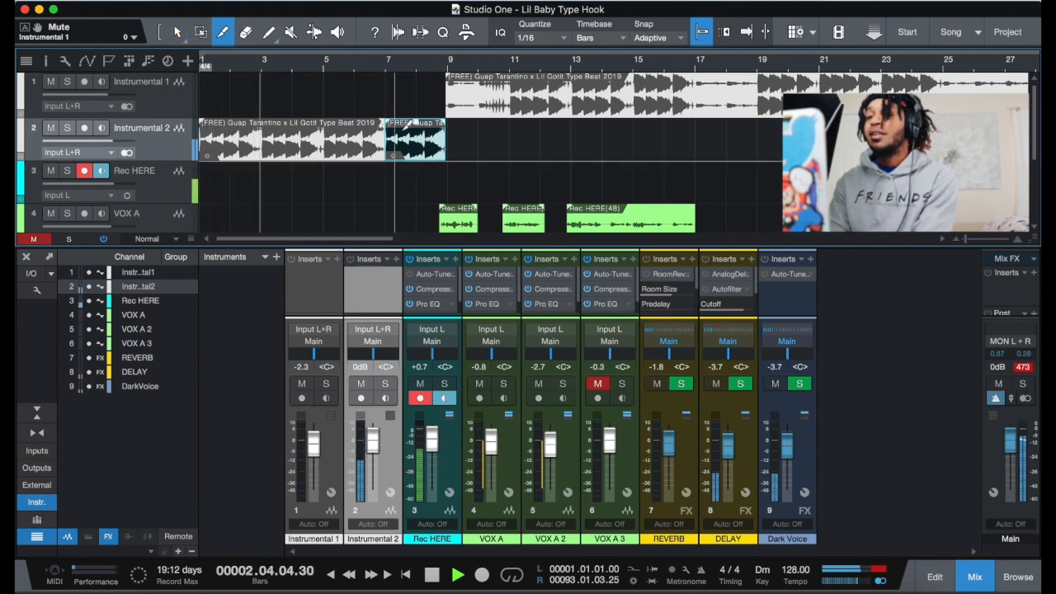
{"action": "left_click", "coordinate": [423, 142]}
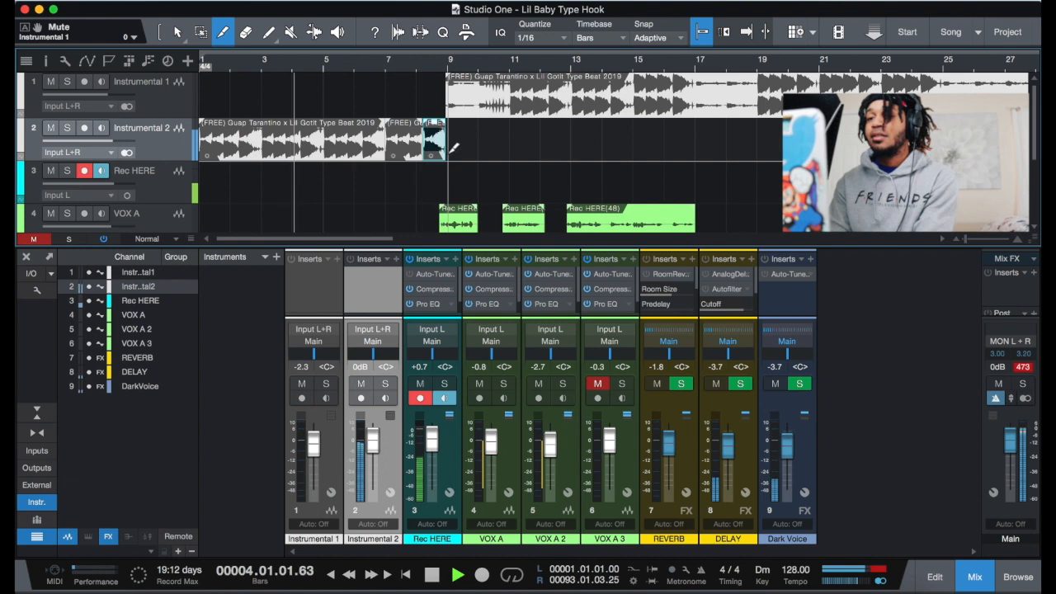
{"action": "left_click", "coordinate": [176, 31]}
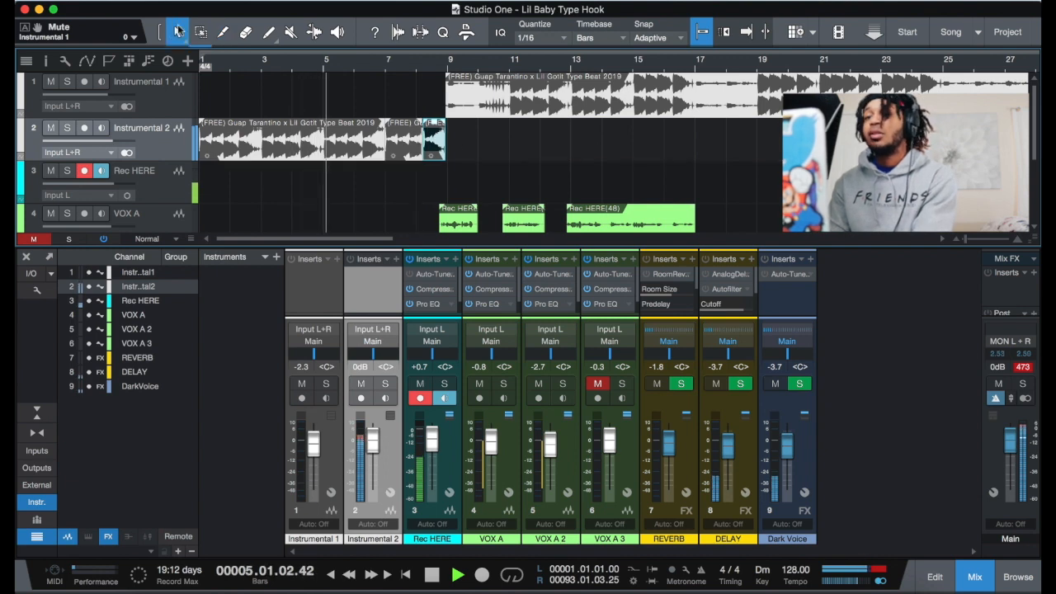
{"action": "right_click", "coordinate": [440, 152]}
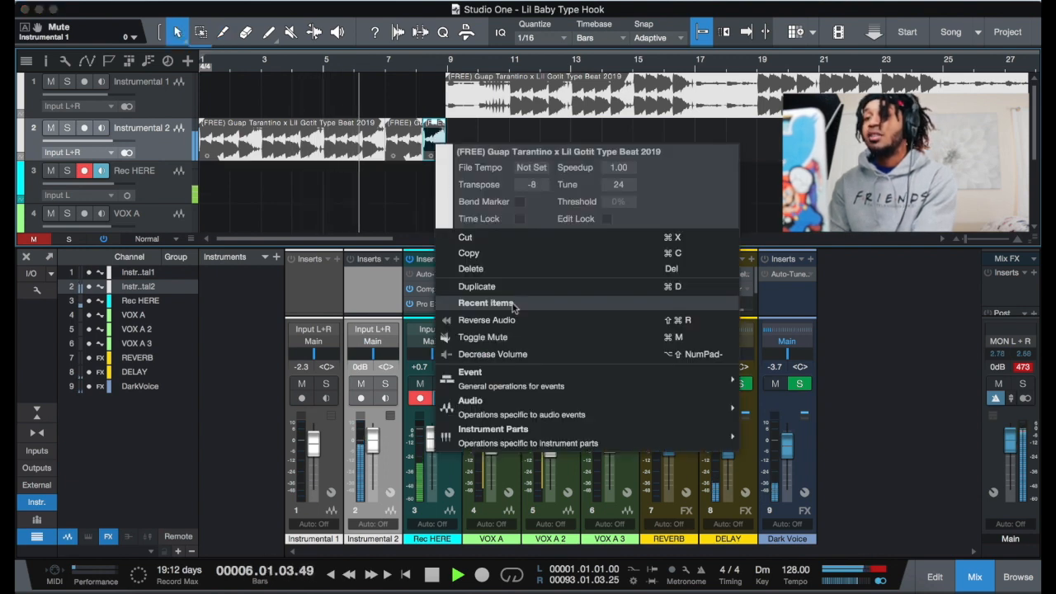
{"action": "mouse_move", "coordinate": [529, 375]}
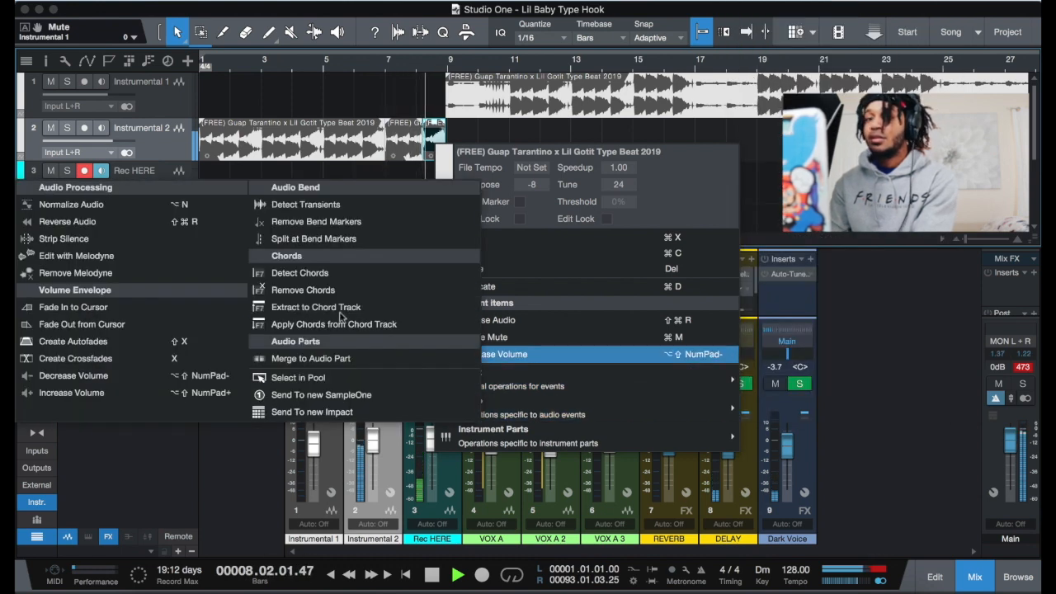
{"action": "left_click", "coordinate": [186, 226]}
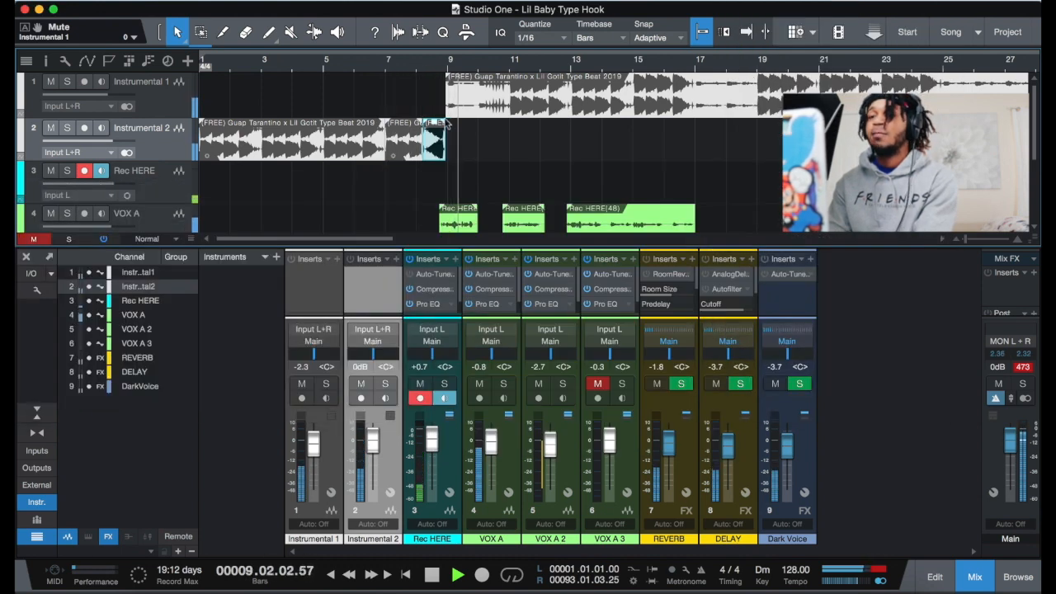
{"action": "key", "text": "space"}
{"action": "key", "text": "space"}
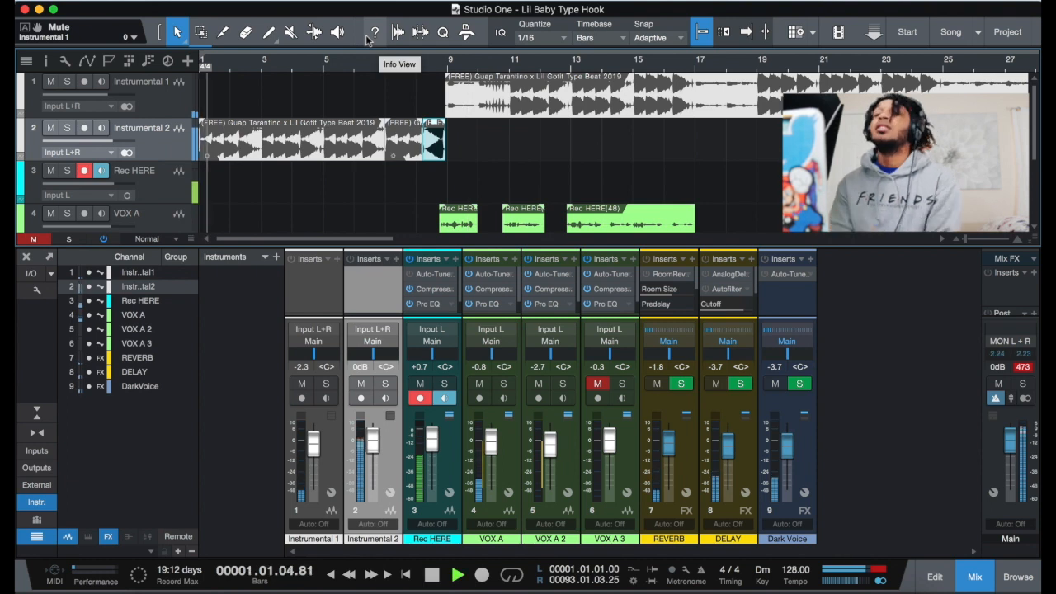
Step: Try different Transpose and Tune values on the first VOX A vocal clip during playback, return both to 0, and stop playback
{"action": "scroll", "coordinate": [611, 166], "scroll_direction": "down", "scroll_amount": 1}
{"action": "scroll", "coordinate": [612, 165], "scroll_direction": "down", "scroll_amount": 1}
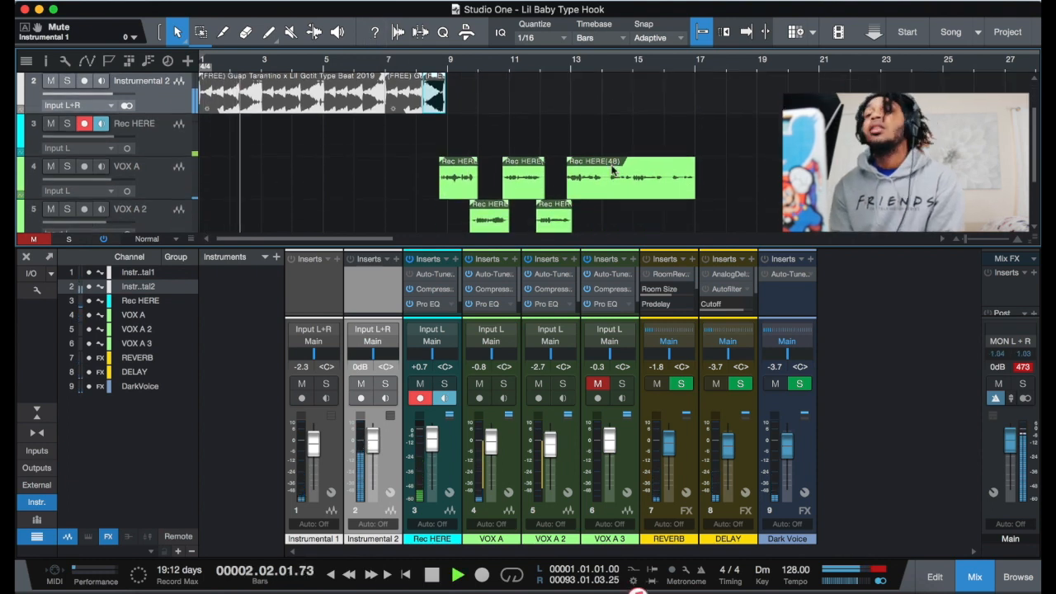
{"action": "right_click", "coordinate": [463, 180]}
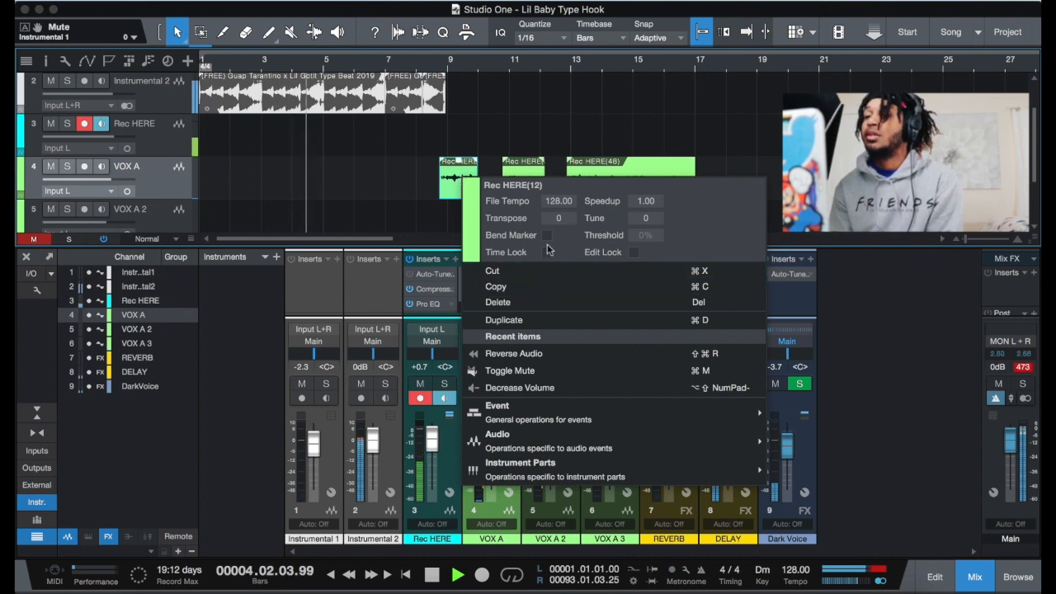
{"action": "left_click_drag", "start_coordinate": [564, 219], "coordinate": [568, 229]}
{"action": "left_click_drag", "start_coordinate": [649, 219], "coordinate": [652, 237]}
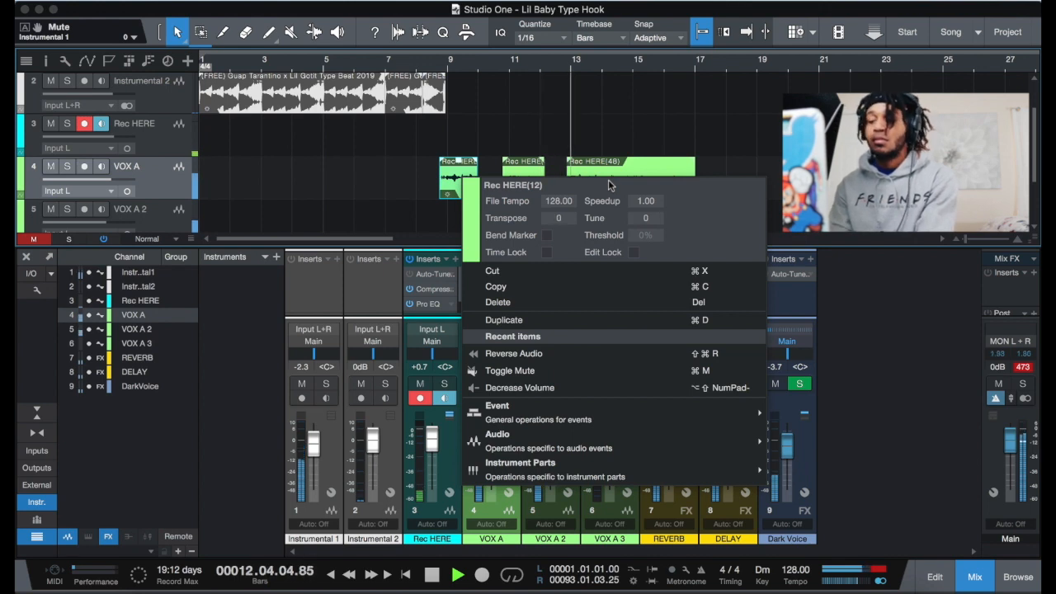
{"action": "key", "text": "space"}
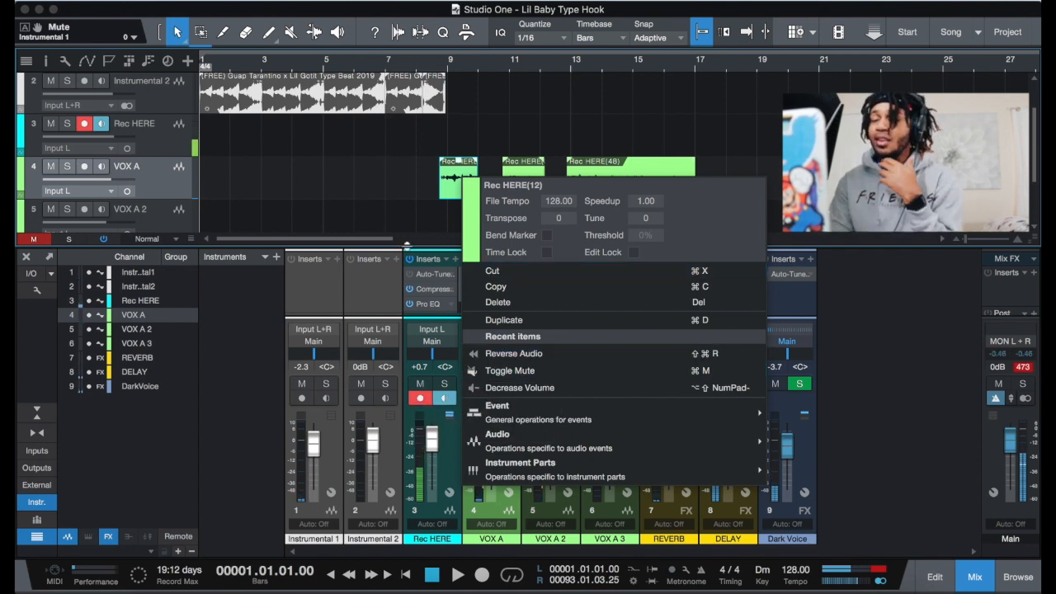
{"action": "left_click", "coordinate": [345, 198]}
Step: Set the Tune of the first Instrumental 2 intro piece to -100 and play it from the song start
{"action": "scroll", "coordinate": [578, 188], "scroll_direction": "right", "scroll_amount": 1}
{"action": "scroll", "coordinate": [642, 186], "scroll_direction": "up", "scroll_amount": 2}
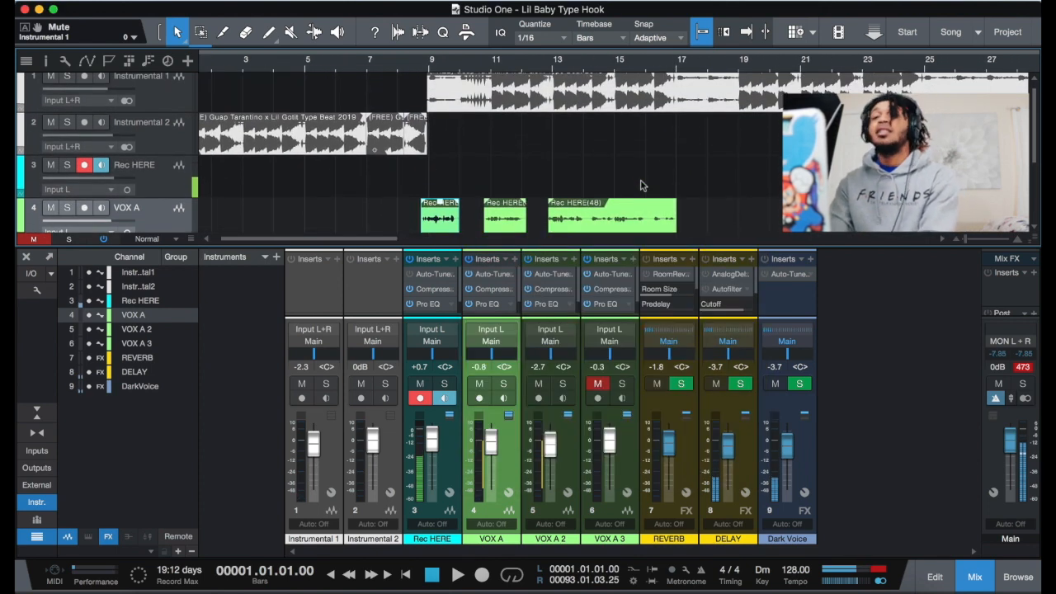
{"action": "key", "text": "space"}
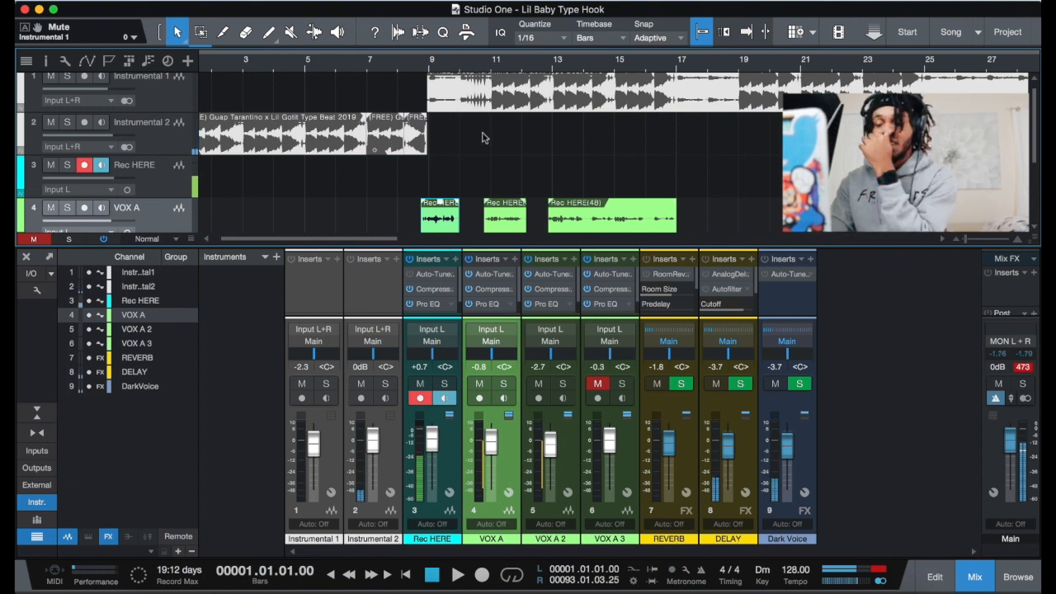
{"action": "right_click", "coordinate": [333, 142]}
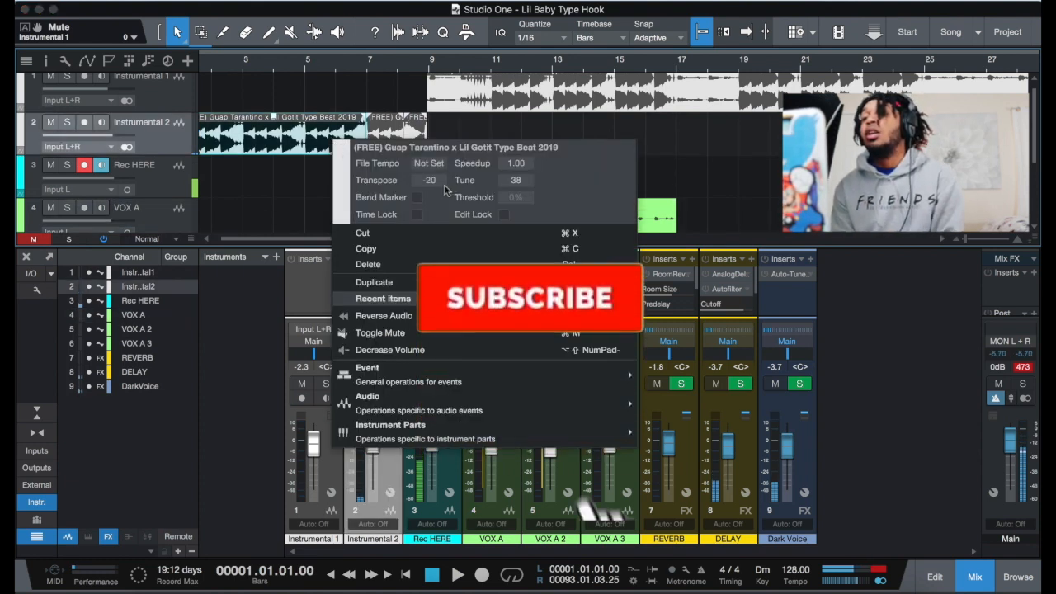
{"action": "left_click_drag", "start_coordinate": [520, 182], "coordinate": [526, 251]}
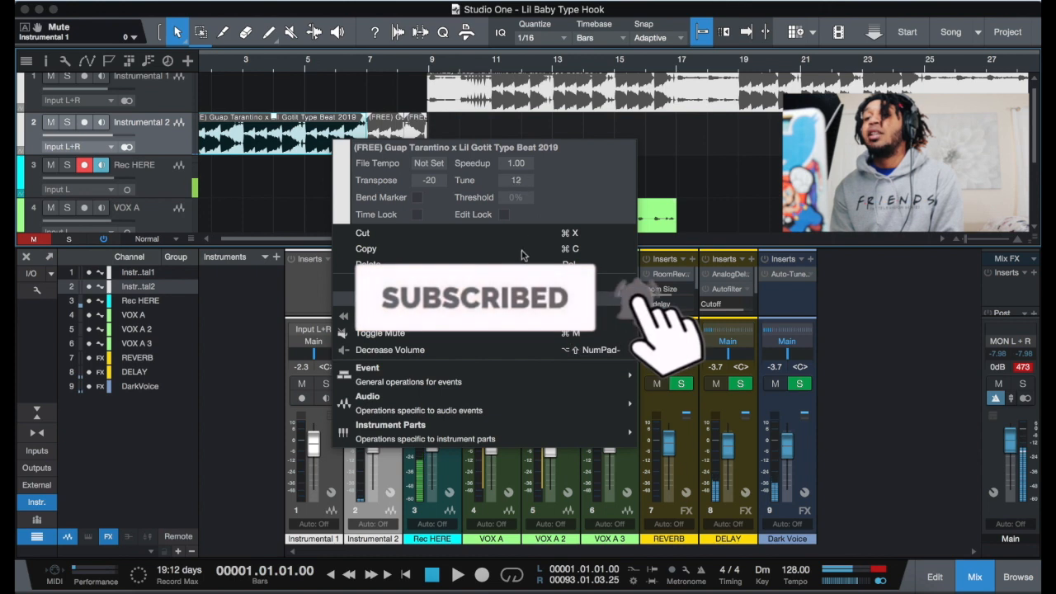
{"action": "left_click_drag", "start_coordinate": [520, 182], "coordinate": [572, 438]}
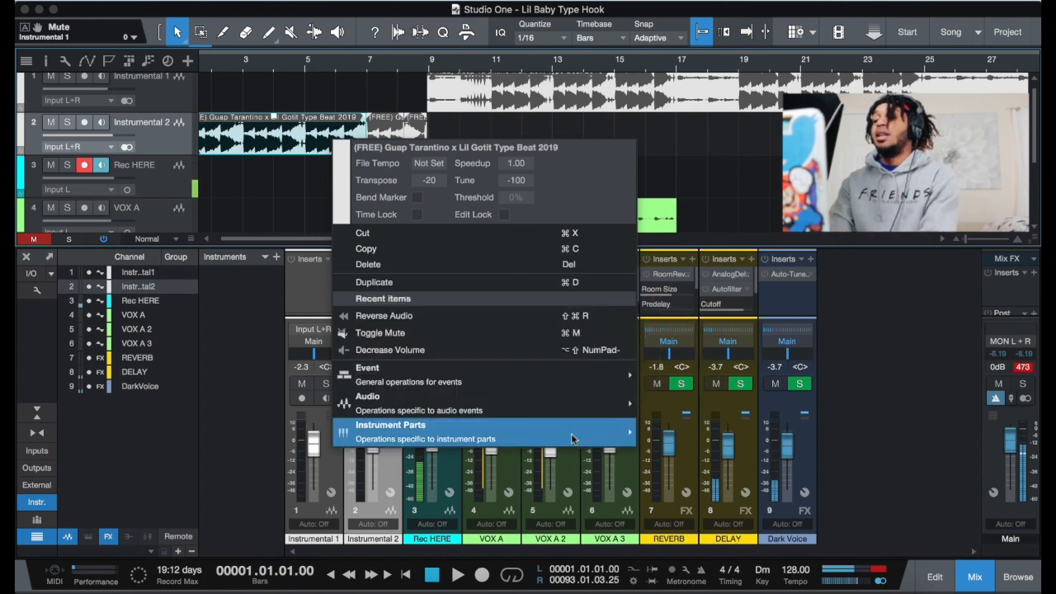
{"action": "mouse_move", "coordinate": [573, 439]}
{"action": "left_click", "coordinate": [295, 180]}
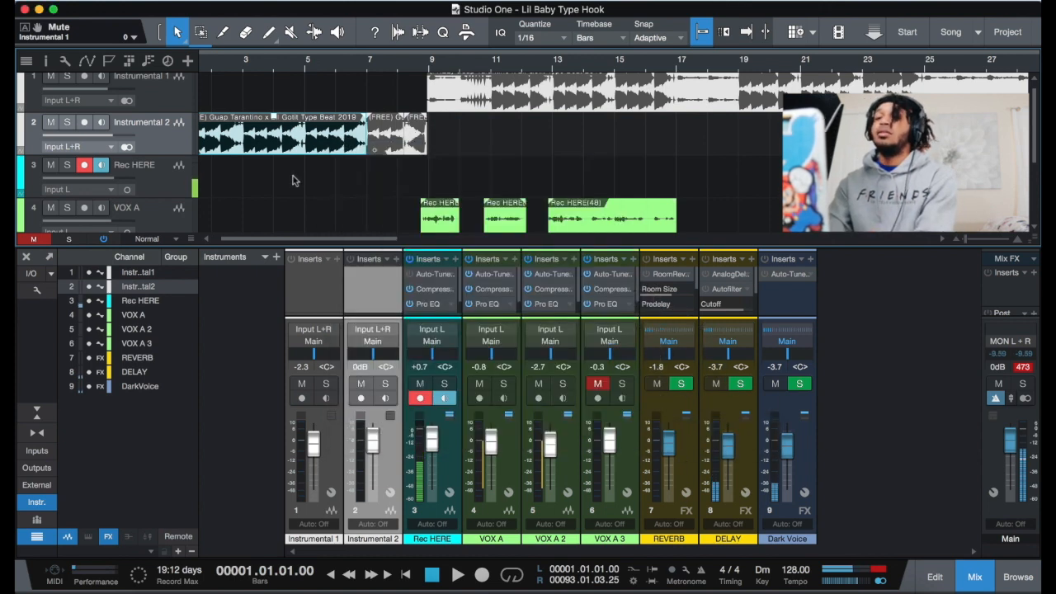
{"action": "key", "text": "space"}
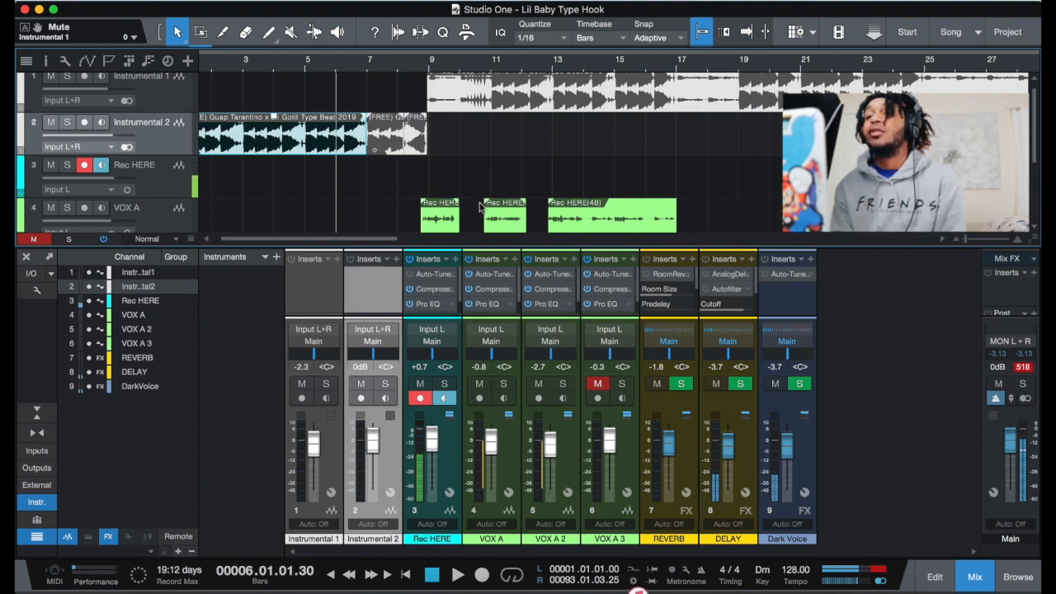
{"action": "scroll", "coordinate": [482, 207], "scroll_direction": "down", "scroll_amount": 3}
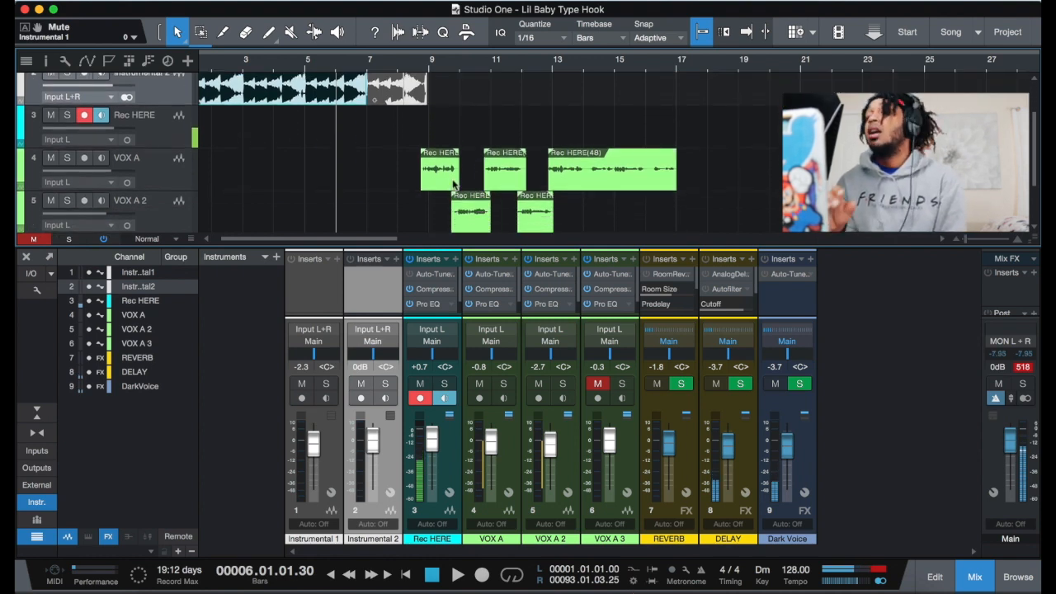
{"action": "scroll", "coordinate": [496, 171], "scroll_direction": "up", "scroll_amount": 3}
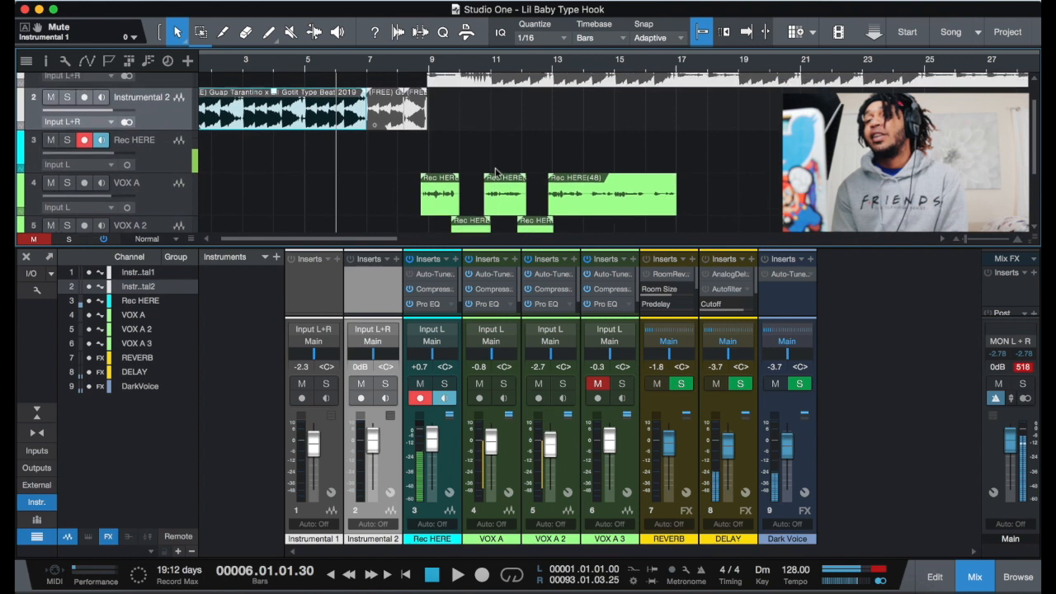
{"action": "scroll", "coordinate": [495, 173], "scroll_direction": "right", "scroll_amount": 10}
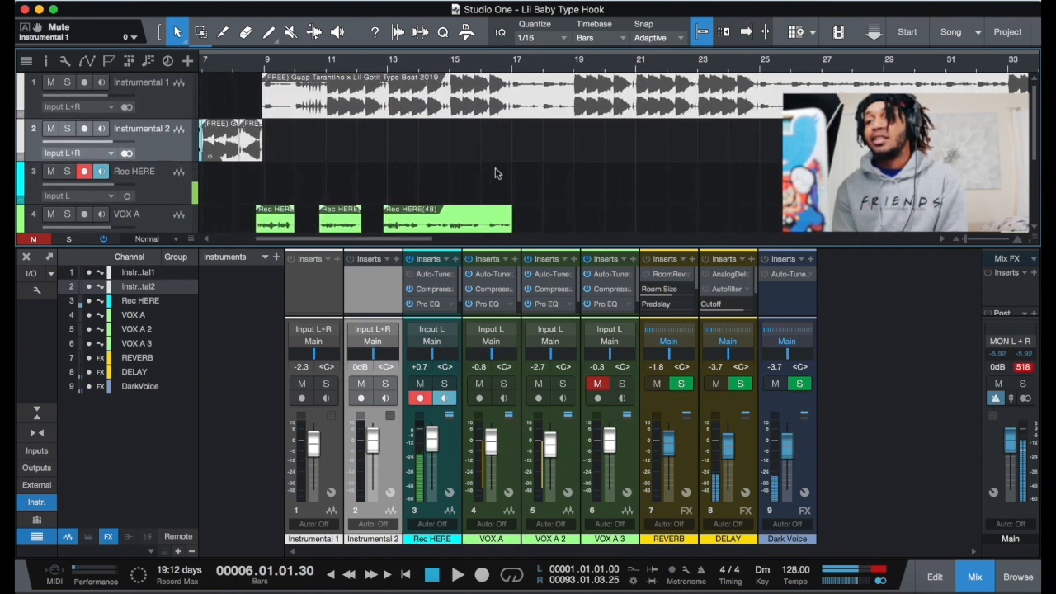
Step: Play the song from about bar 33, stop playback, and look over the vocal tracks below the instrumentals
{"action": "scroll", "coordinate": [495, 173], "scroll_direction": "right", "scroll_amount": 2}
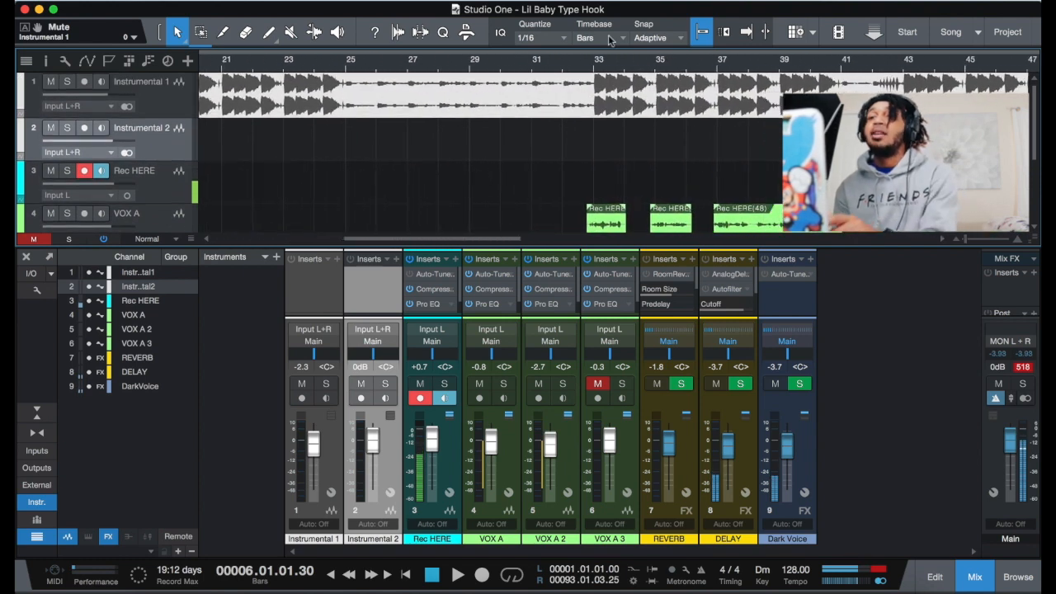
{"action": "key", "text": "space"}
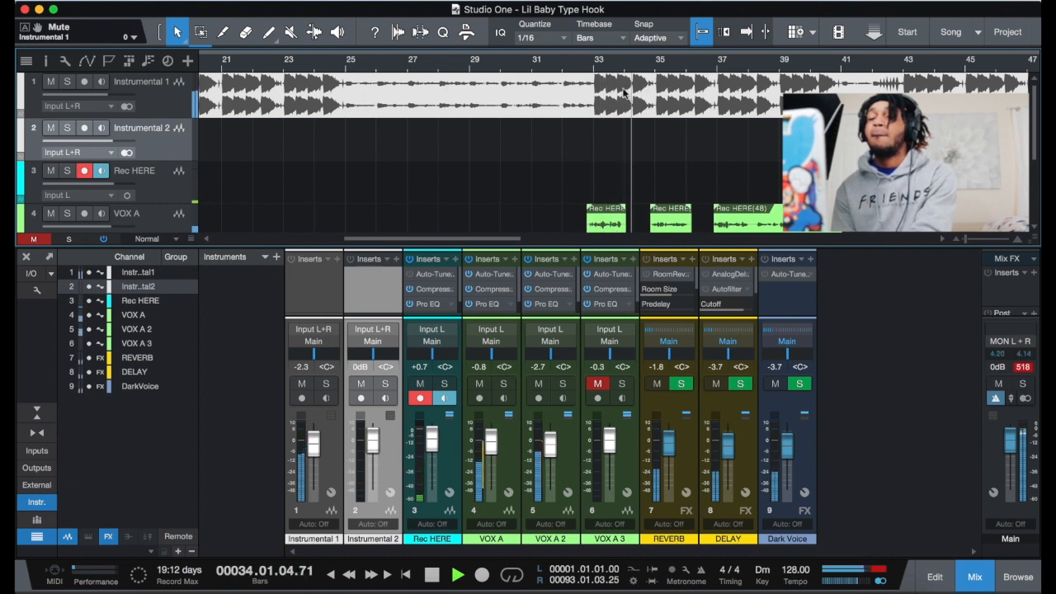
{"action": "key", "text": "space"}
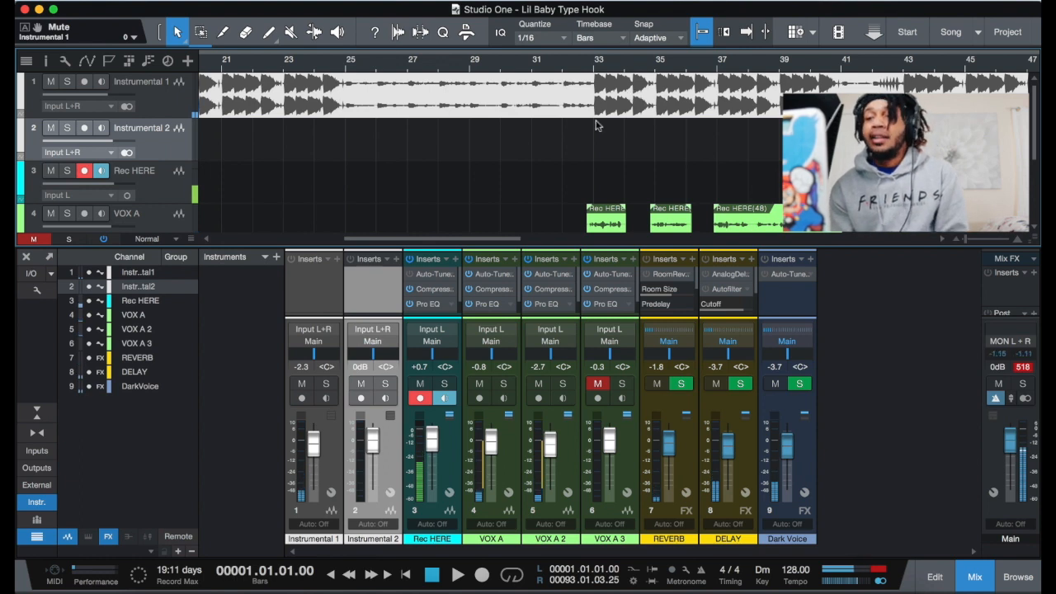
{"action": "scroll", "coordinate": [385, 172], "scroll_direction": "down", "scroll_amount": 5}
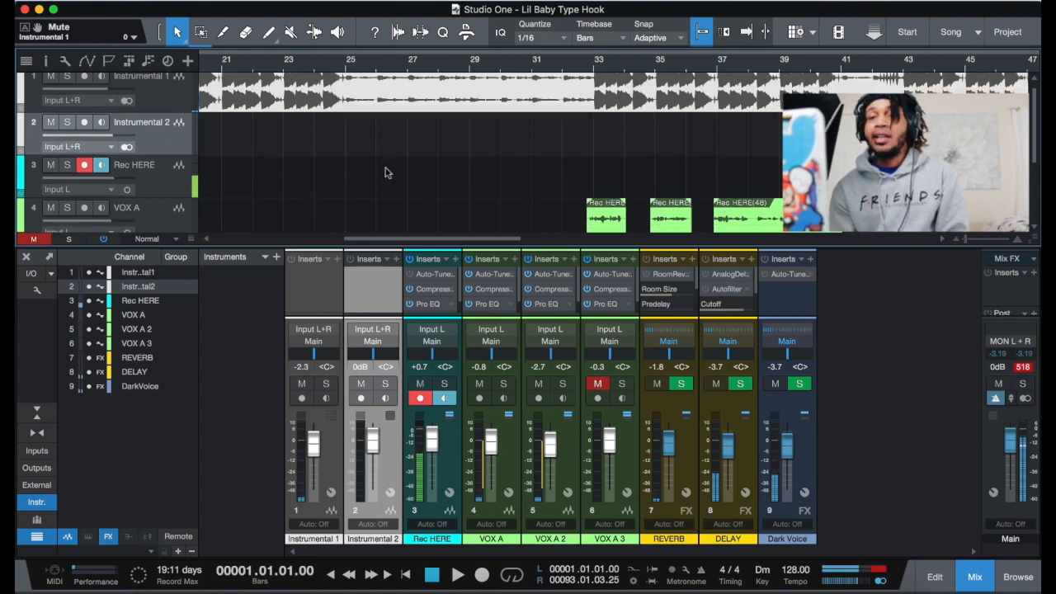
{"action": "scroll", "coordinate": [363, 172], "scroll_direction": "up", "scroll_amount": 1}
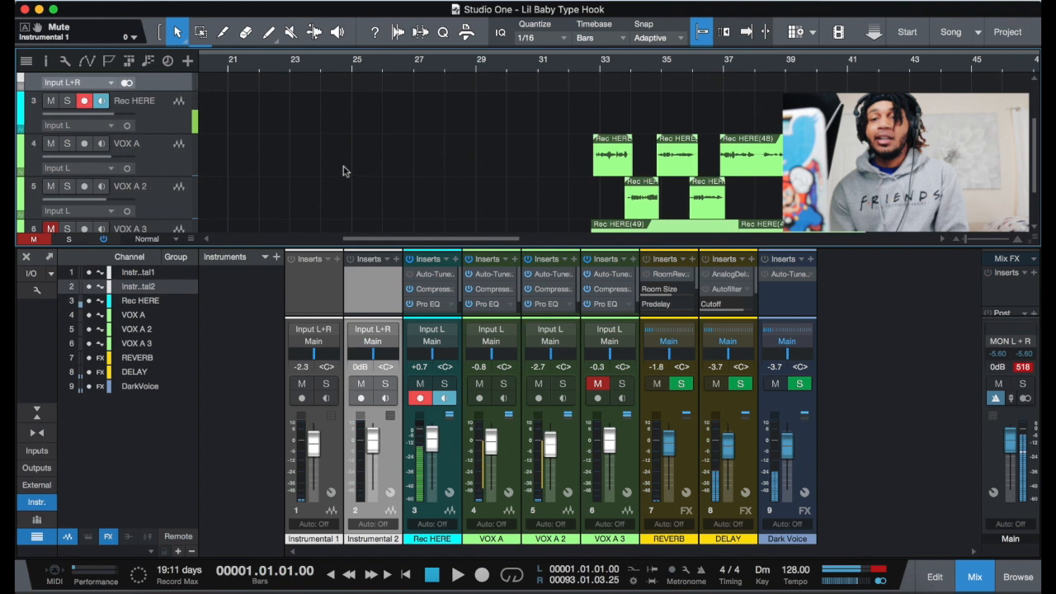
{"action": "scroll", "coordinate": [164, 170], "scroll_direction": "up", "scroll_amount": 4}
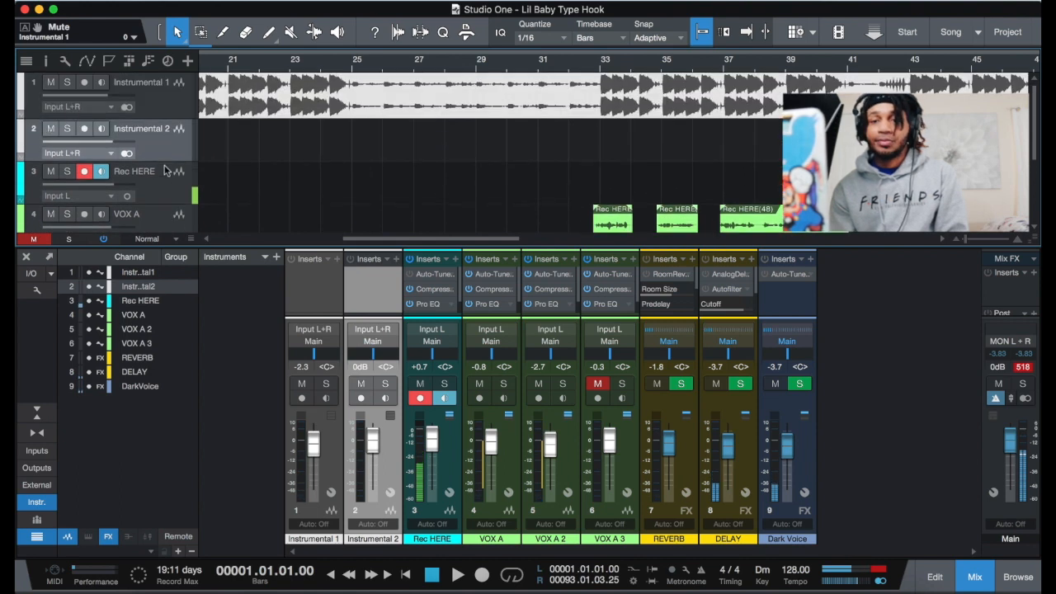
Step: Show automation on the Instrumental 2 track and display its Volume envelope
{"action": "left_click", "coordinate": [153, 106]}
{"action": "scroll", "coordinate": [276, 122], "scroll_direction": "left", "scroll_amount": 10}
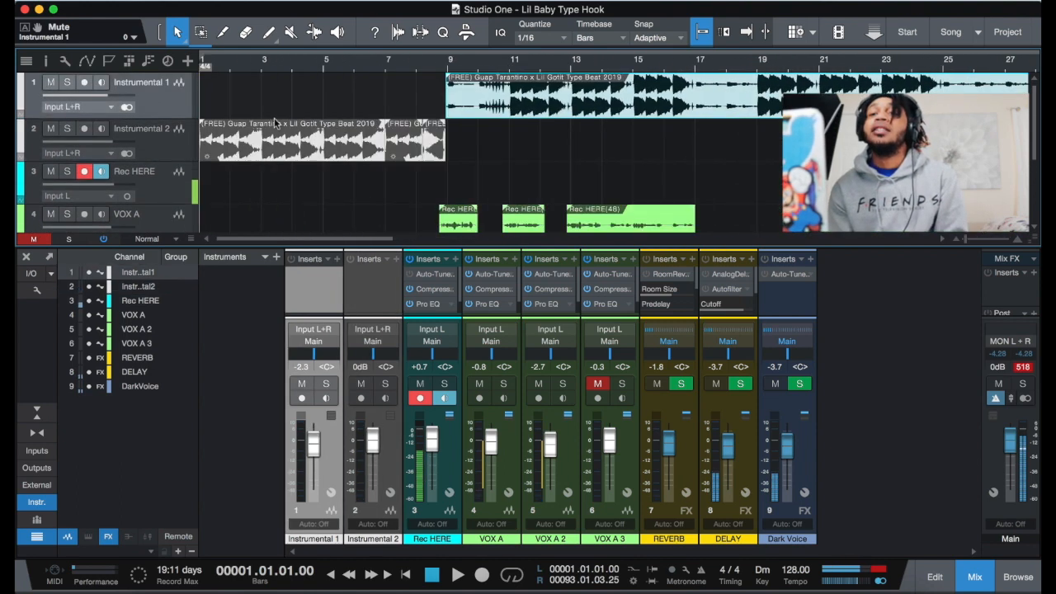
{"action": "left_click", "coordinate": [163, 130]}
{"action": "right_click", "coordinate": [163, 131]}
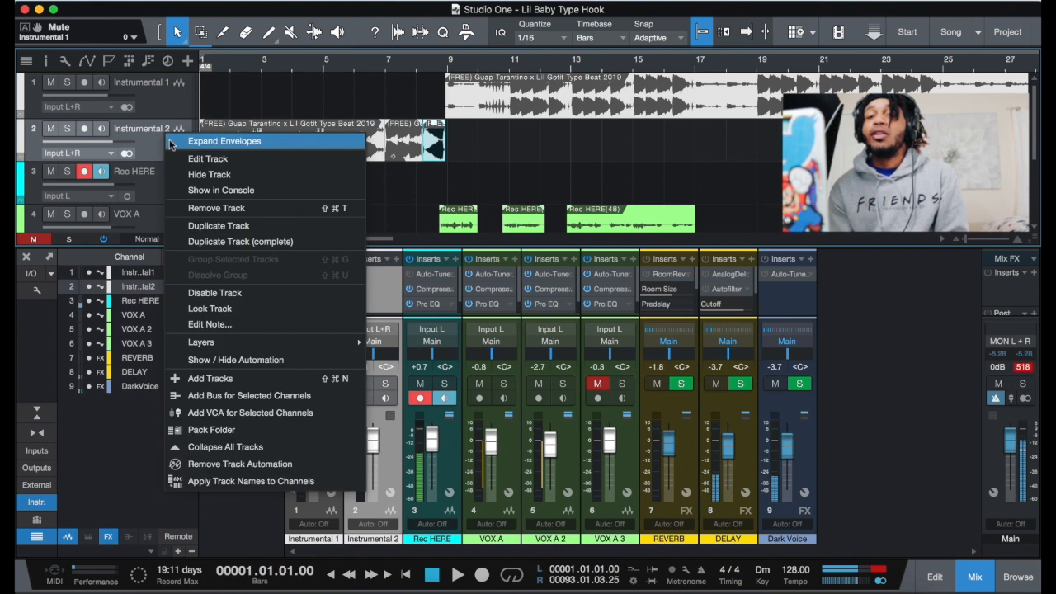
{"action": "left_click", "coordinate": [218, 363]}
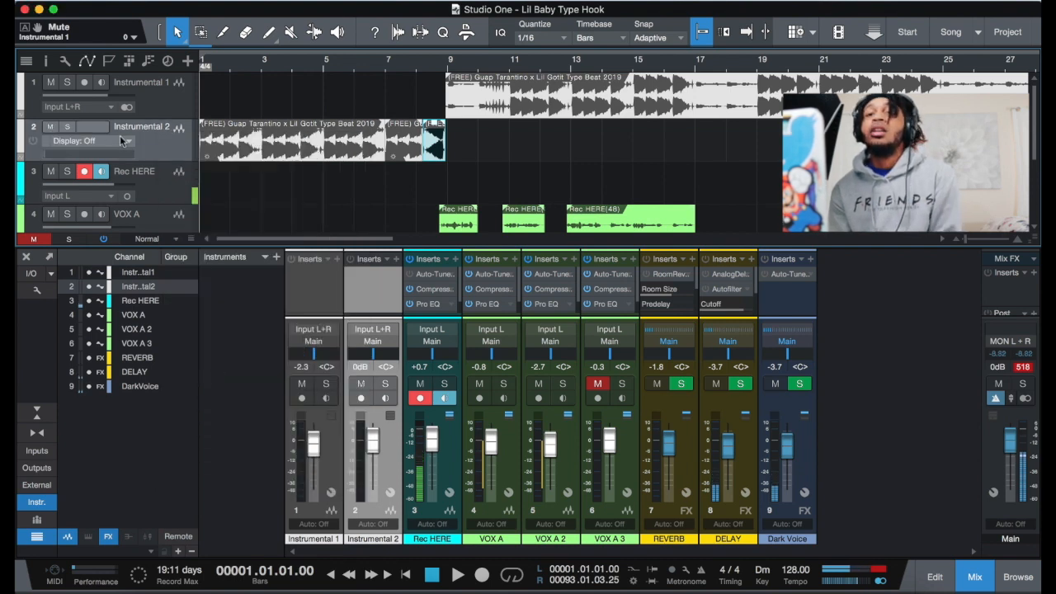
{"action": "left_click", "coordinate": [121, 141]}
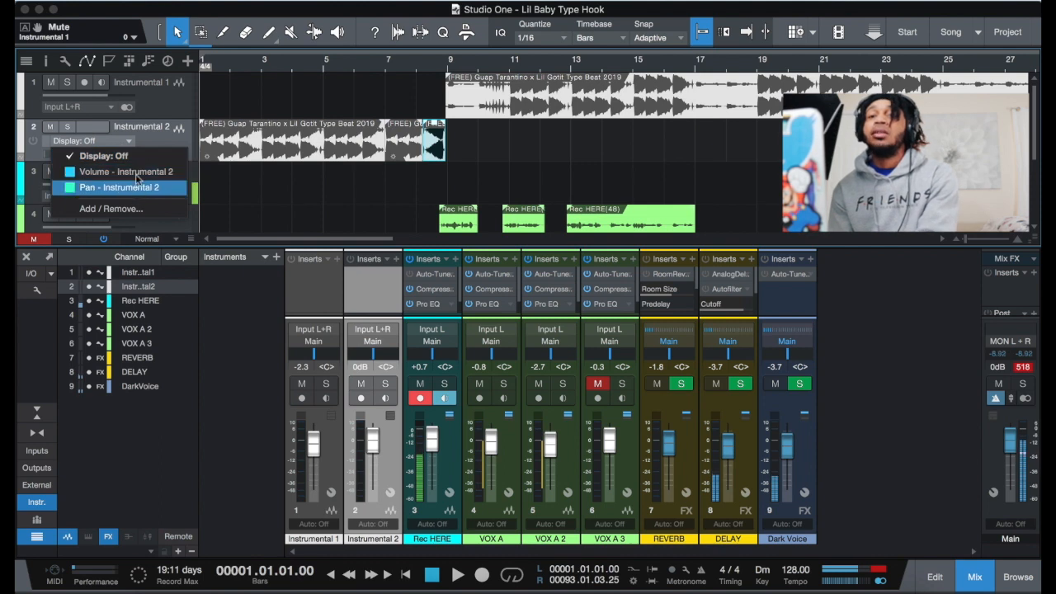
{"action": "left_click", "coordinate": [137, 173]}
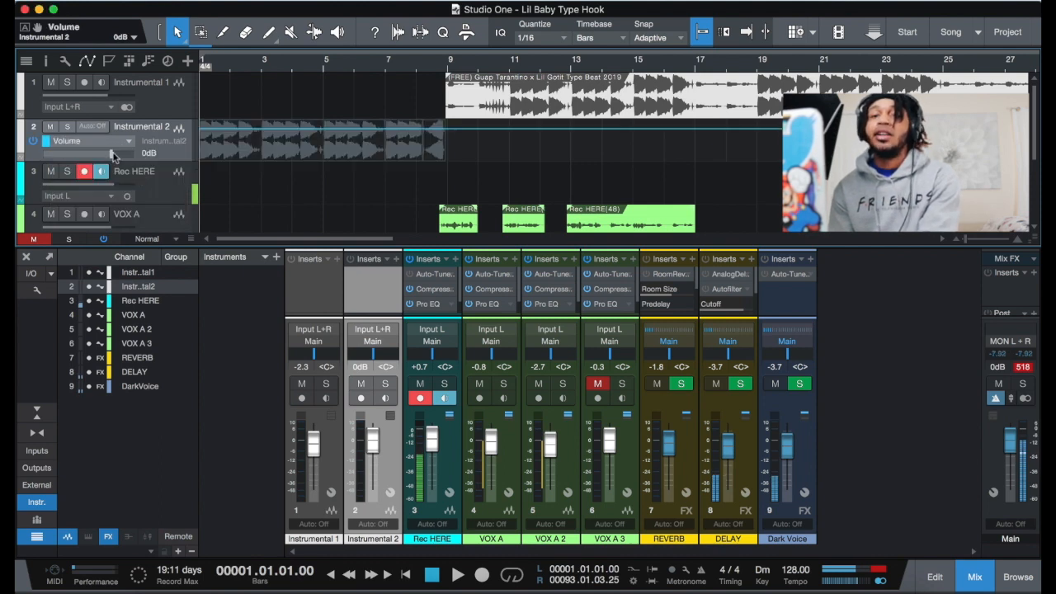
Step: Draw a dip to about -39.7 dB between bars 2 and 5 in Instrumental 2's volume envelope and play the intro
{"action": "left_click", "coordinate": [221, 129]}
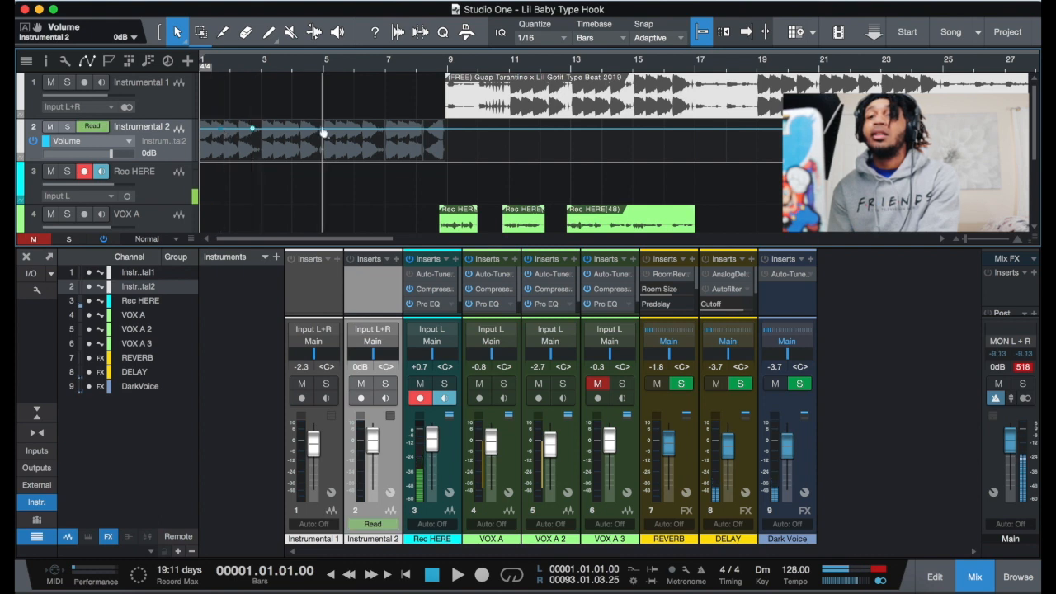
{"action": "left_click_drag", "start_coordinate": [254, 132], "coordinate": [295, 153]}
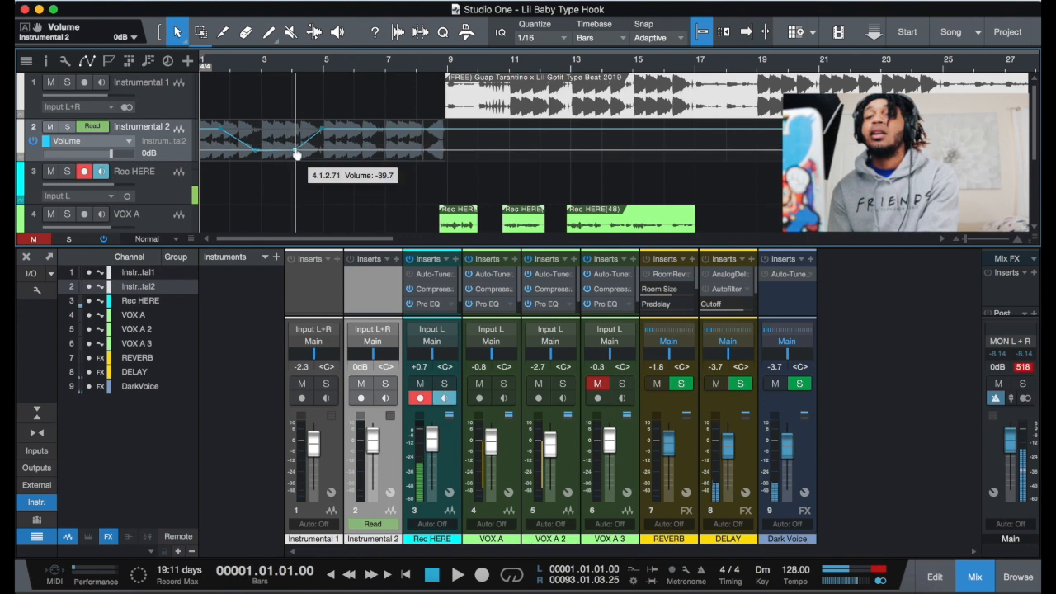
{"action": "key", "text": "space"}
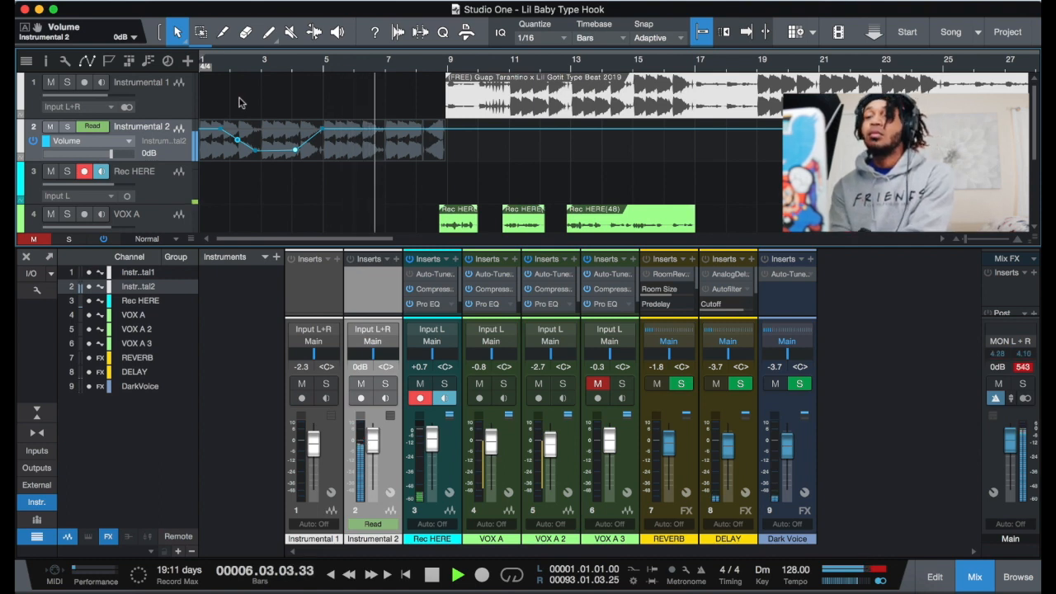
{"action": "key", "text": "space"}
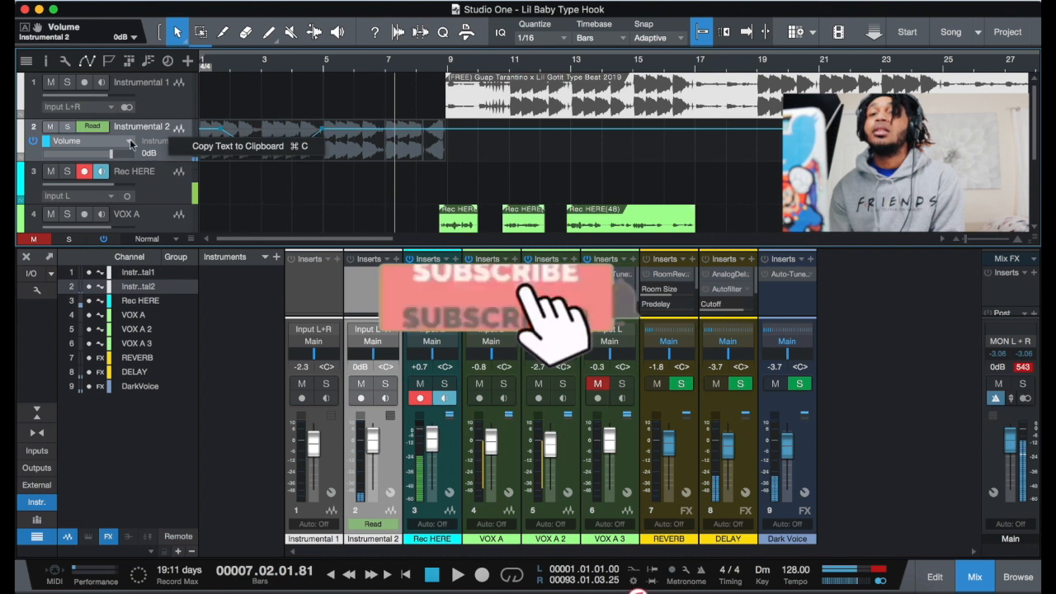
{"action": "left_click", "coordinate": [131, 144]}
{"action": "left_click", "coordinate": [129, 142]}
{"action": "left_click", "coordinate": [159, 141]}
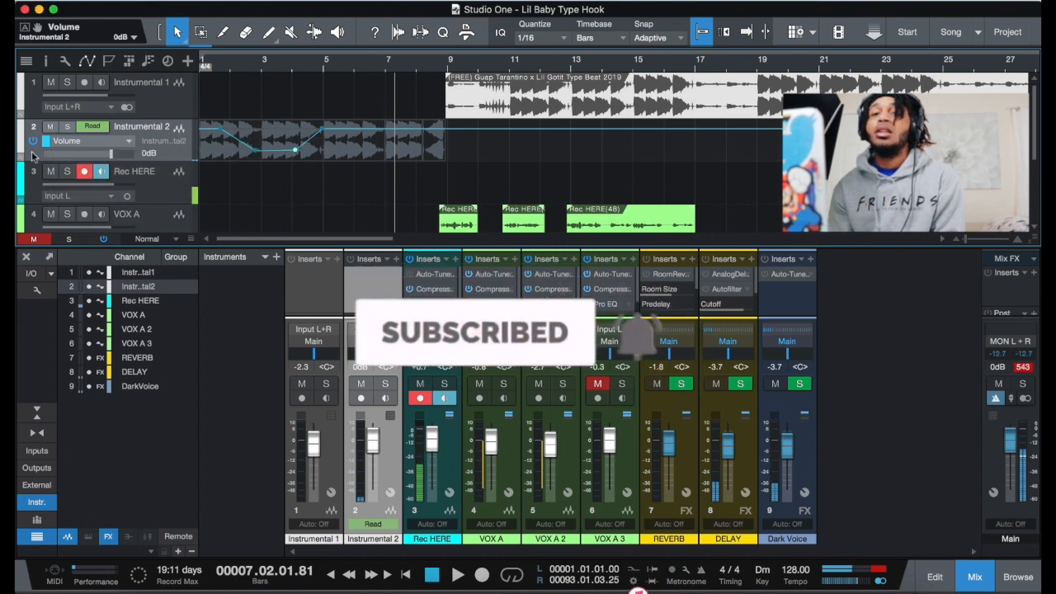
Step: Enlarge the Instrumental 2 track's height and hide its automation, with the playback cursor returned to the song start
{"action": "left_click_drag", "start_coordinate": [33, 161], "coordinate": [41, 216]}
{"action": "right_click", "coordinate": [58, 207]}
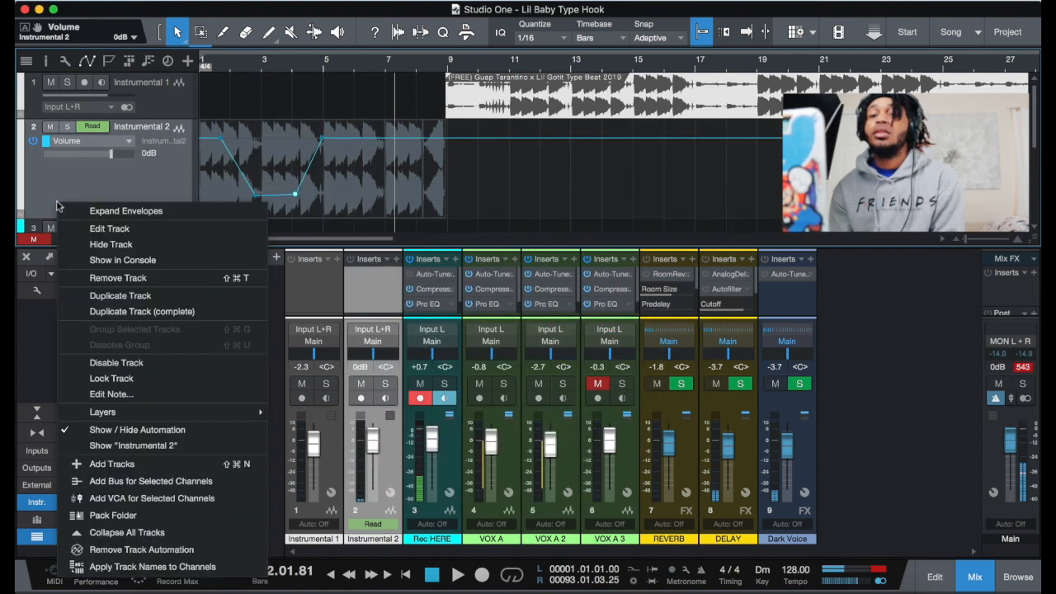
{"action": "left_click", "coordinate": [145, 431]}
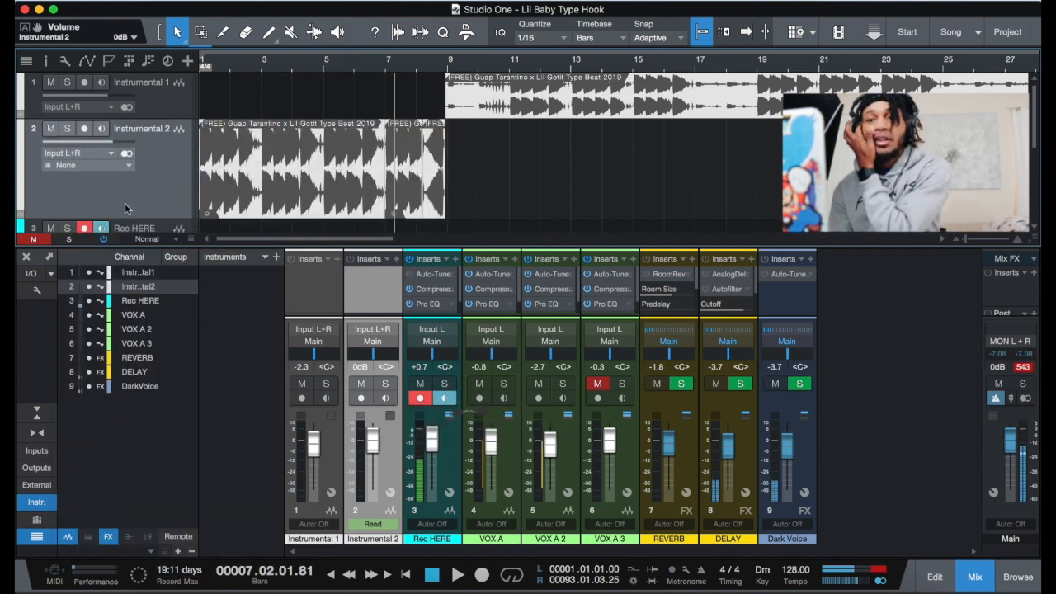
{"action": "key", "text": "Home"}
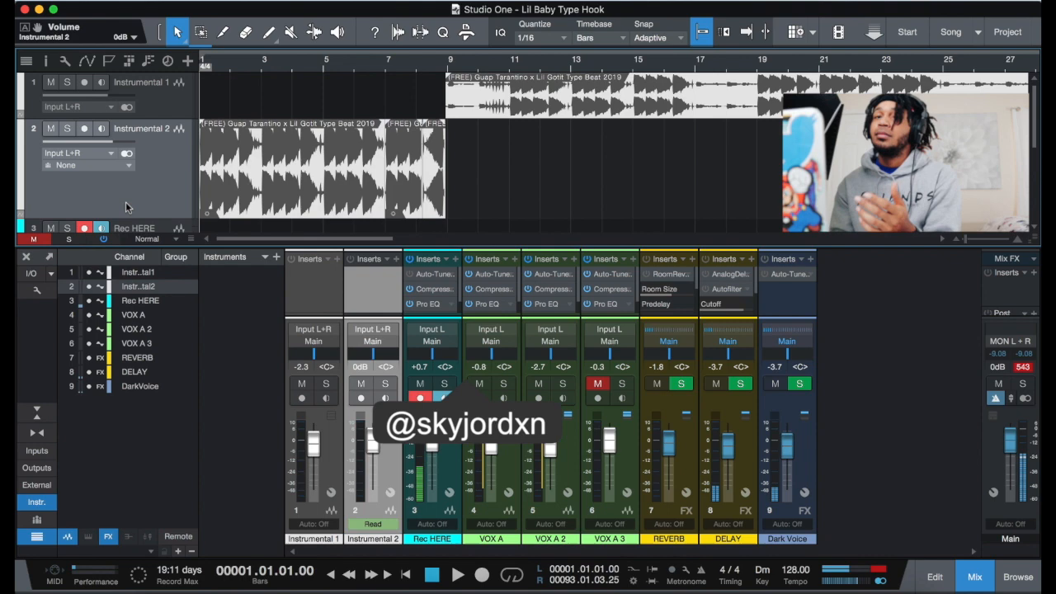